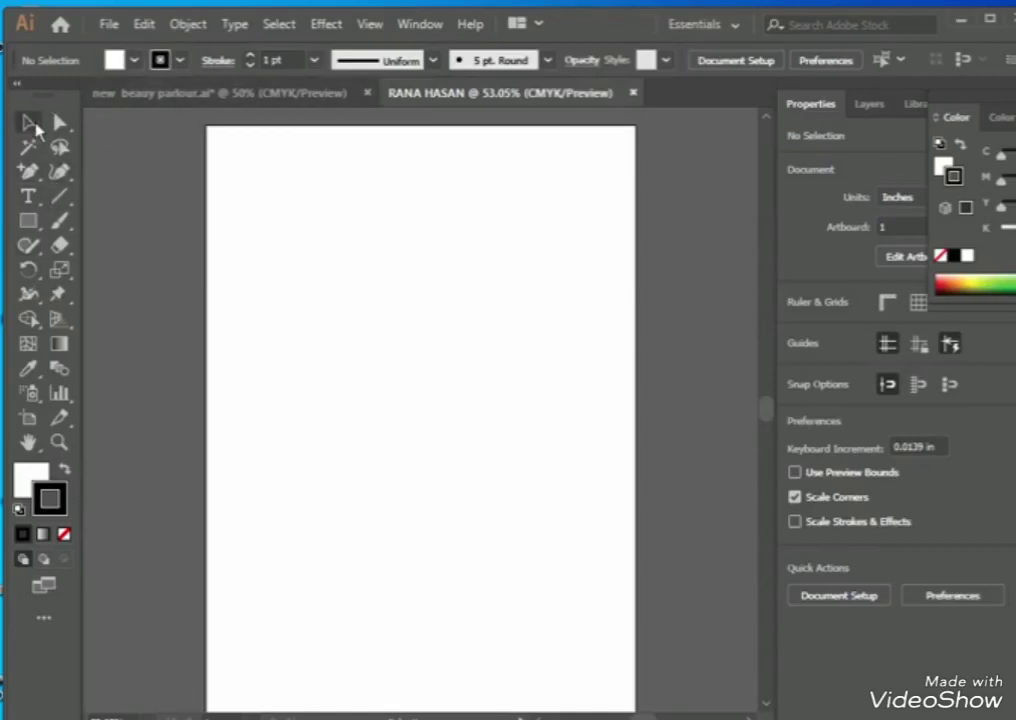
Activate the Gradient tool and skip the Freeform Gradient introduction tour.
click(29, 123)
click(30, 222)
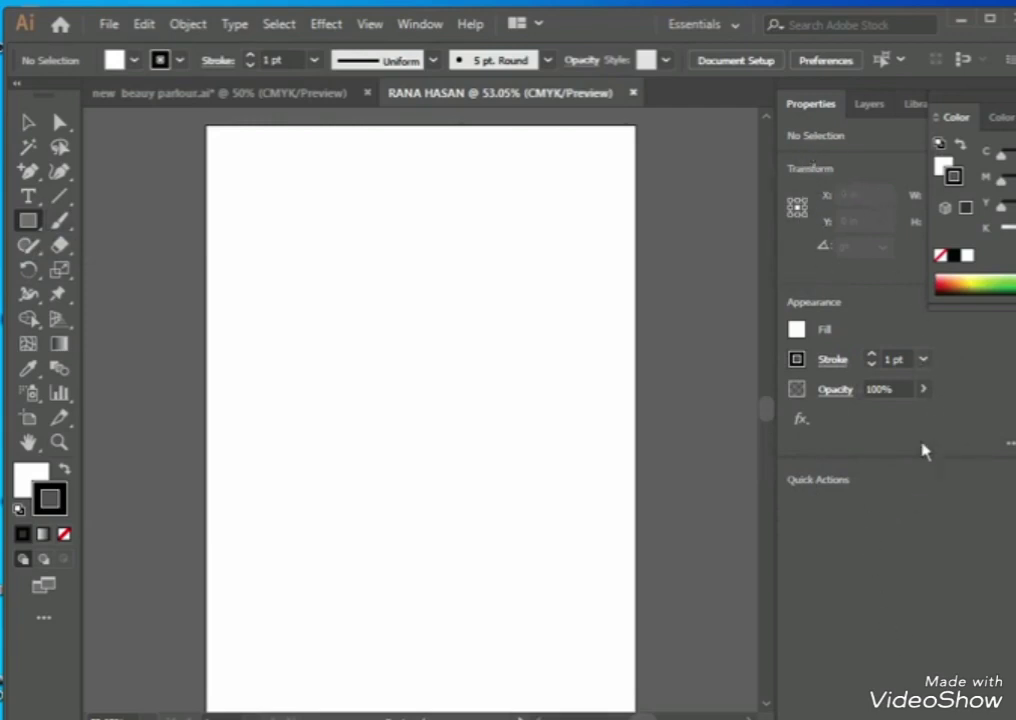
click(61, 345)
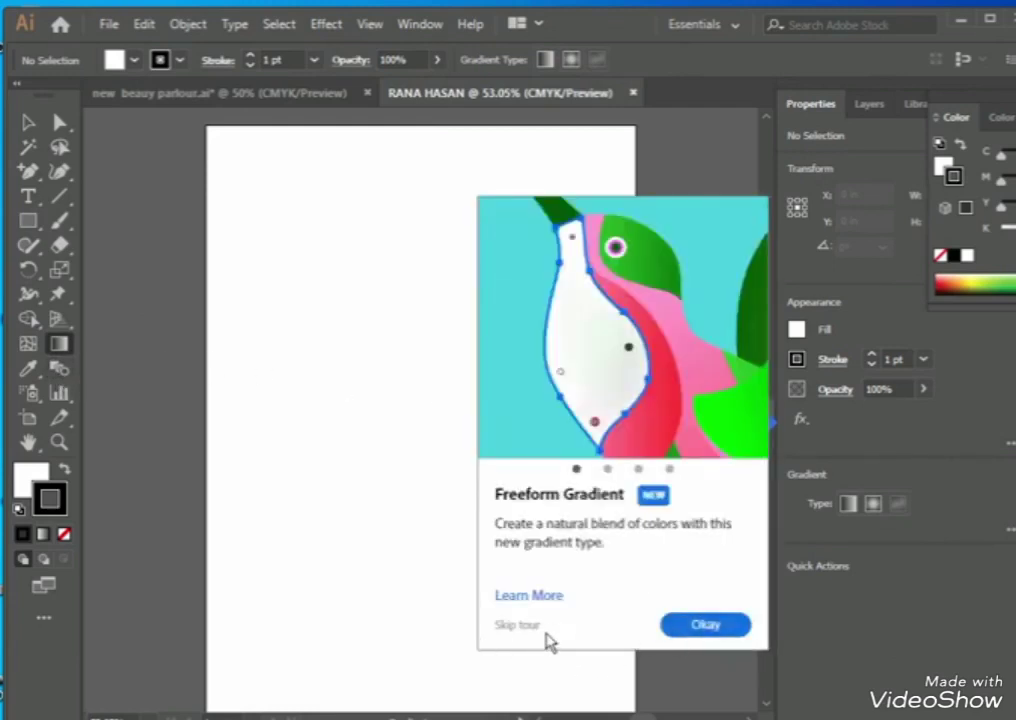
click(516, 625)
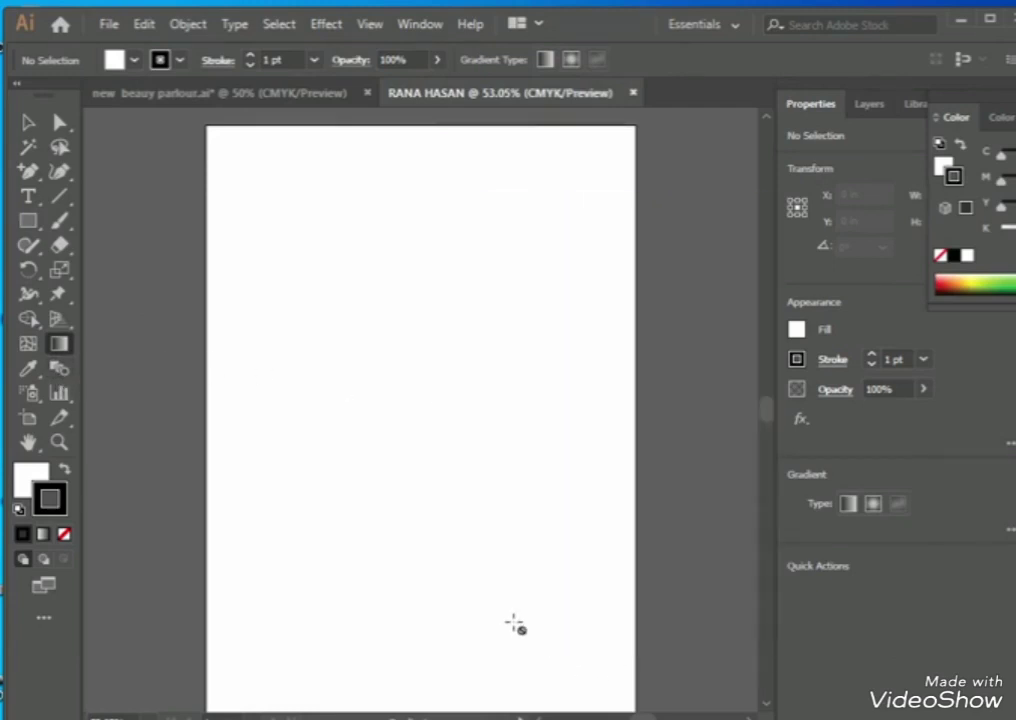
Choose the Paintbrush tool and collapse the Properties panel dock into an icon strip.
click(60, 220)
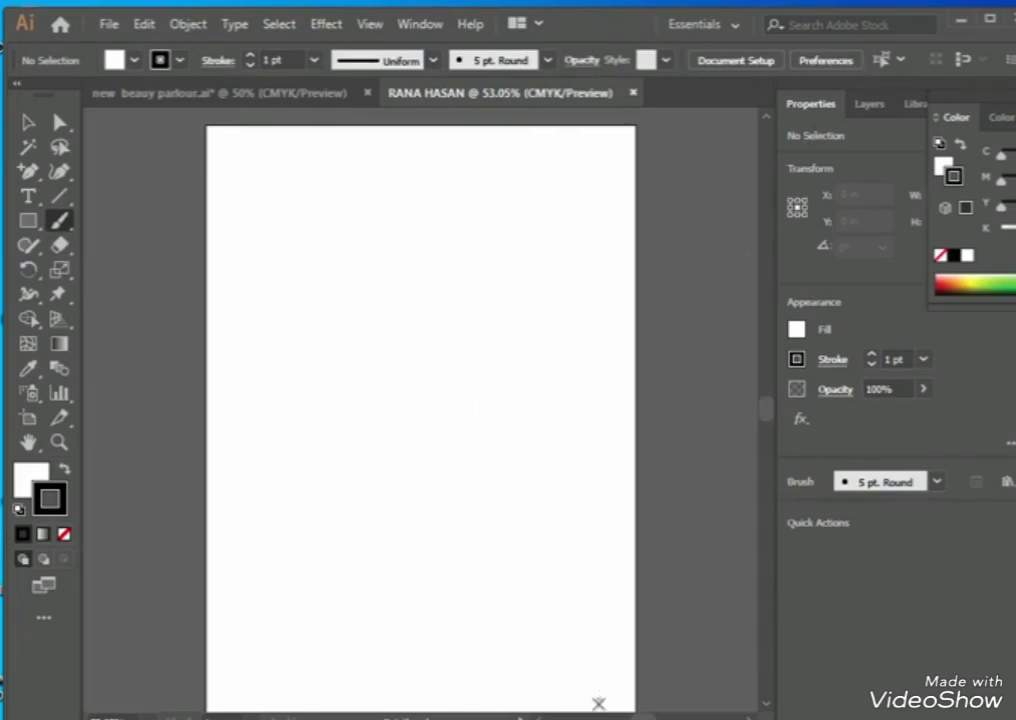
drag(778, 332, 800, 332)
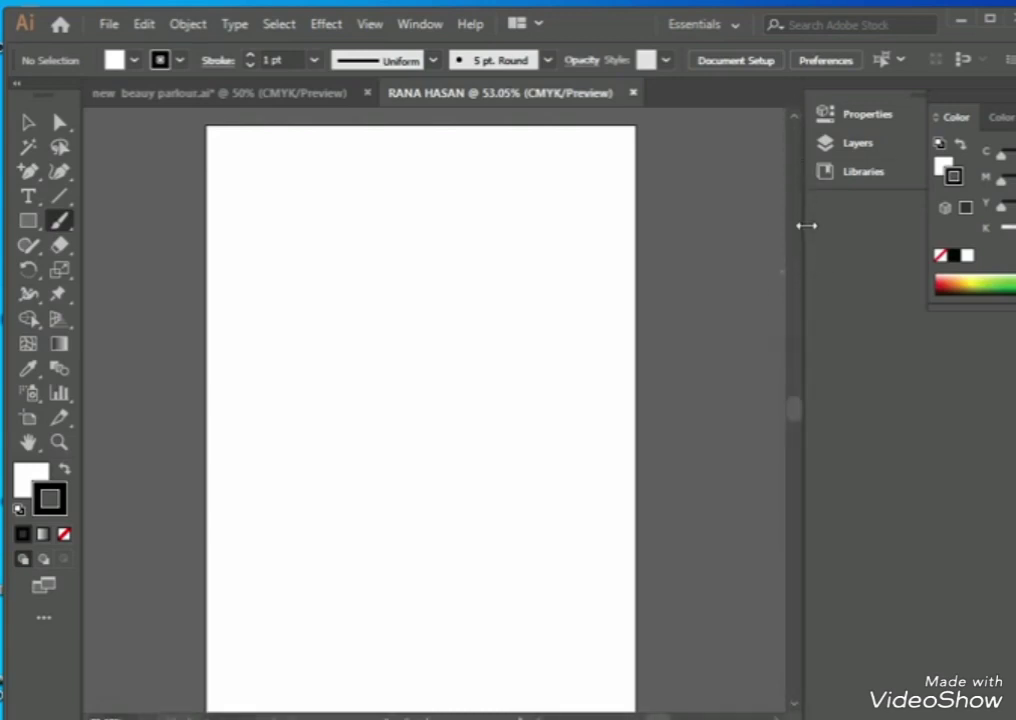
drag(806, 226, 775, 228)
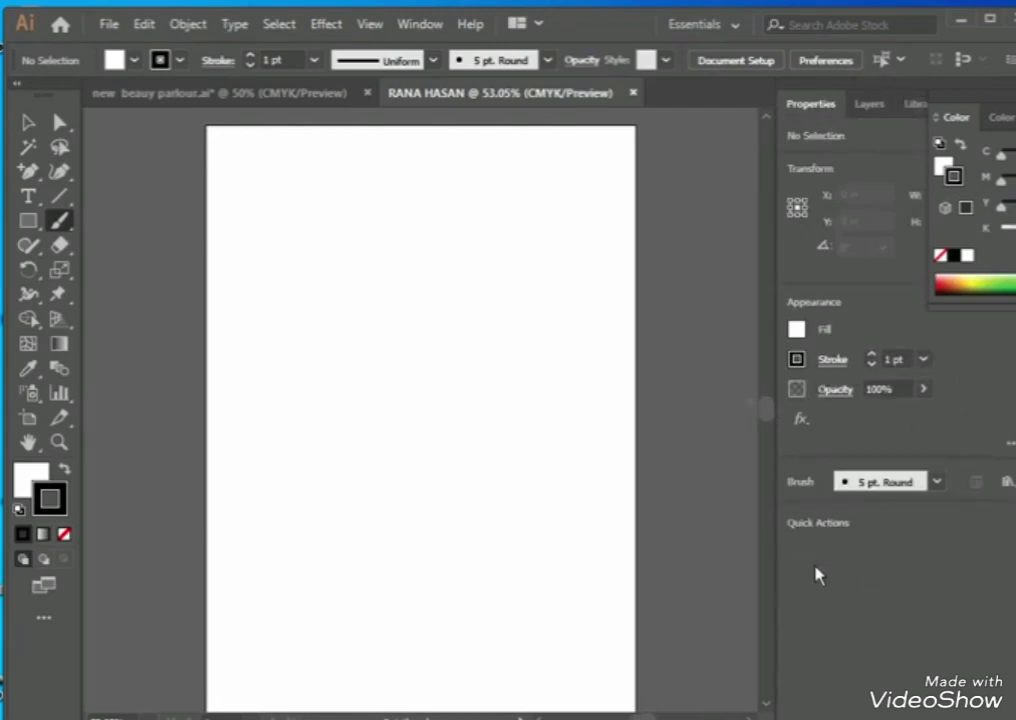
click(778, 575)
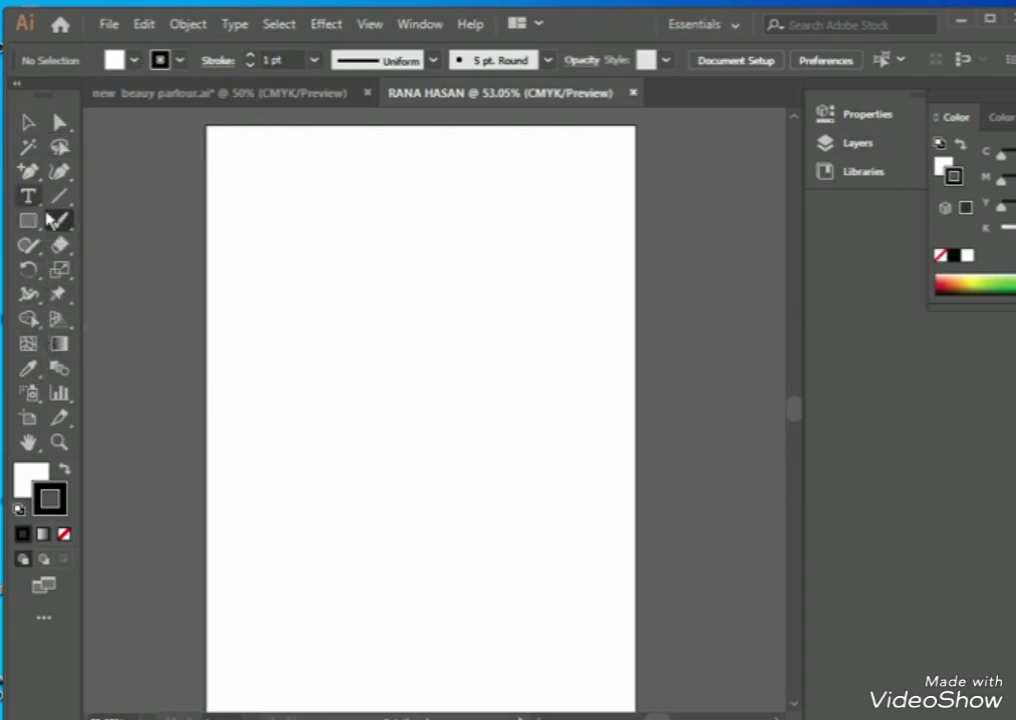
Browse the Type and Paintbrush tool variants without changing tools.
click(41, 205)
click(41, 206)
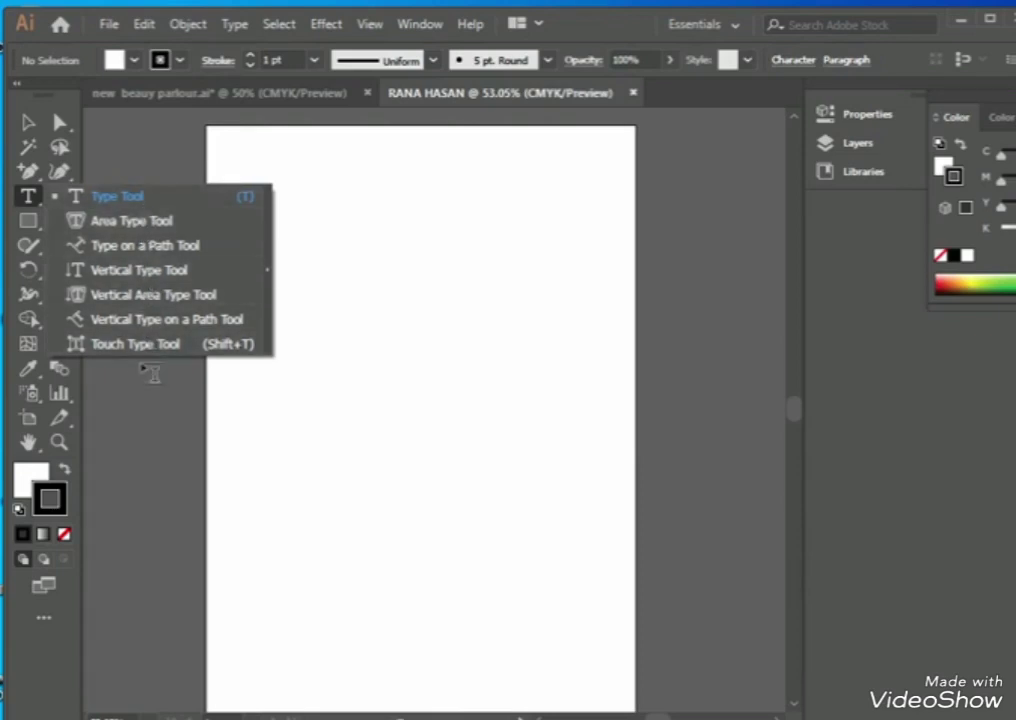
click(125, 152)
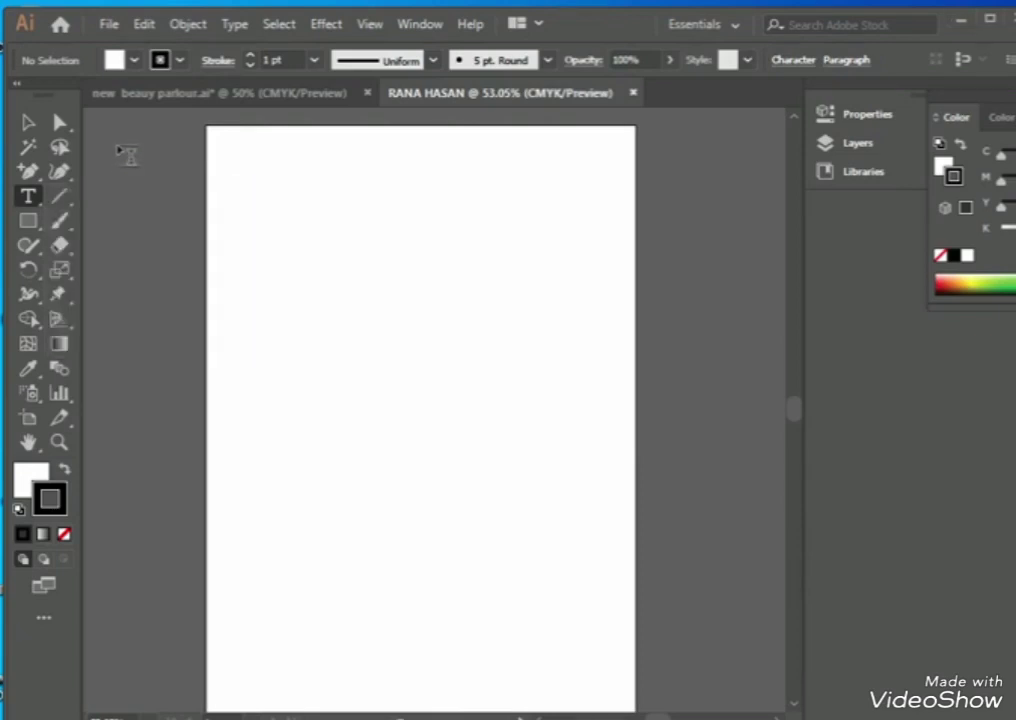
click(66, 226)
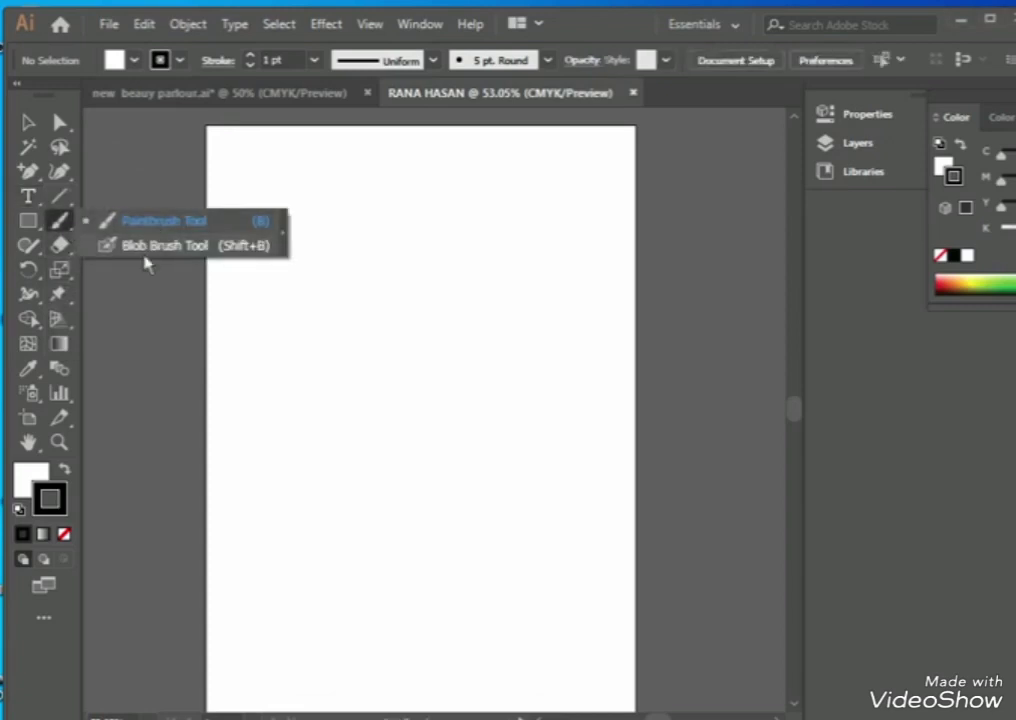
click(38, 233)
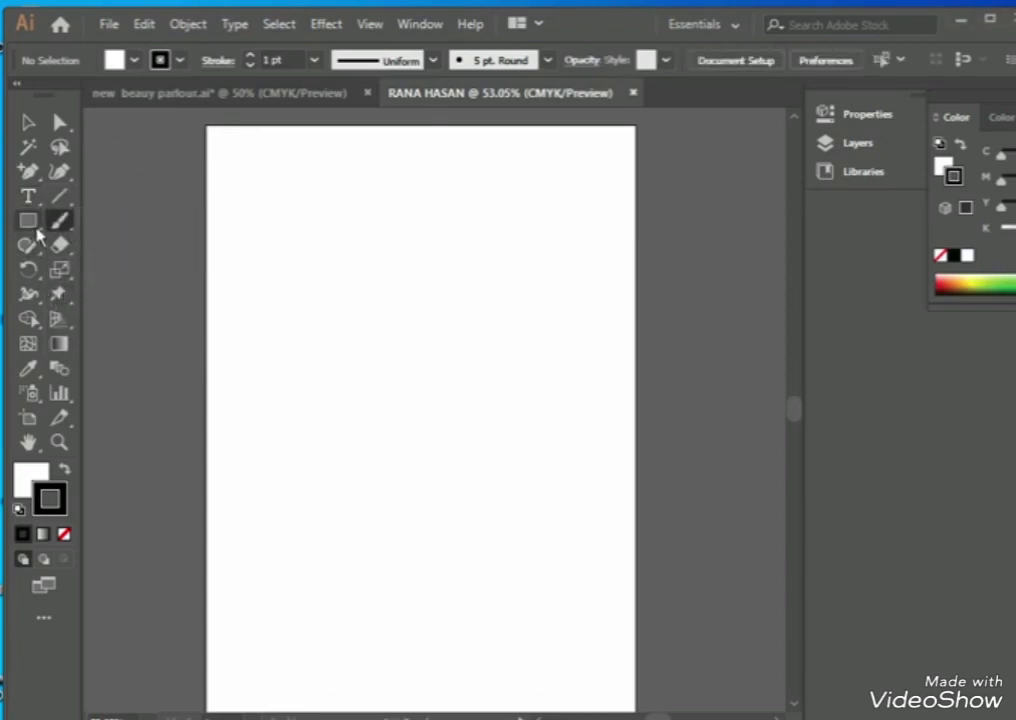
Pick Star Tool from the Rectangle tool flyout.
click(38, 227)
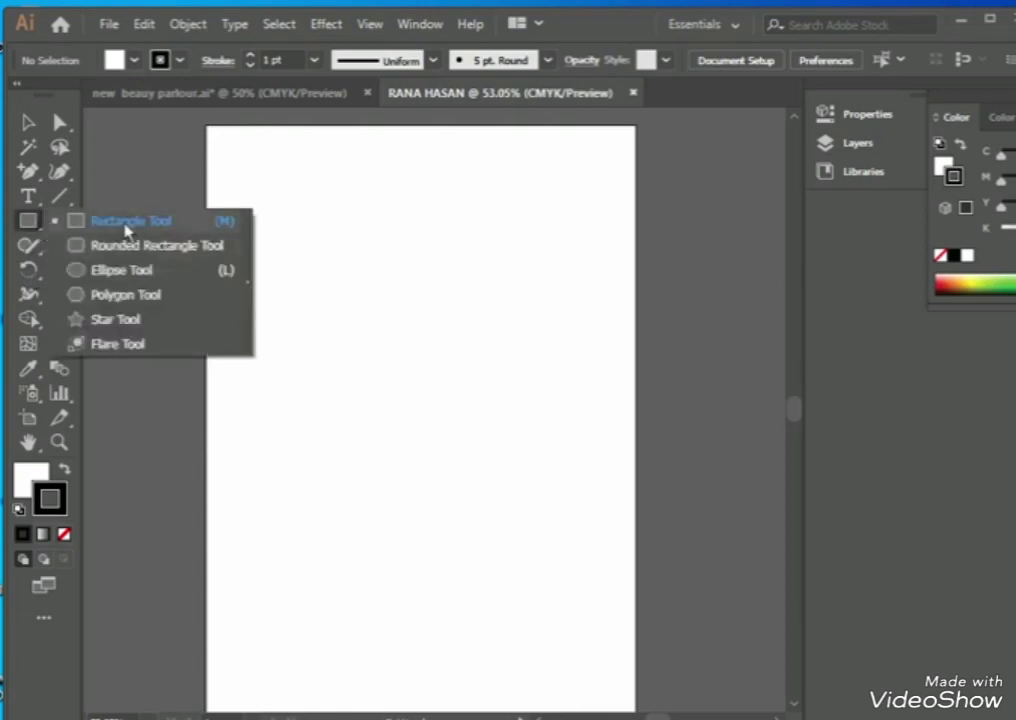
click(147, 453)
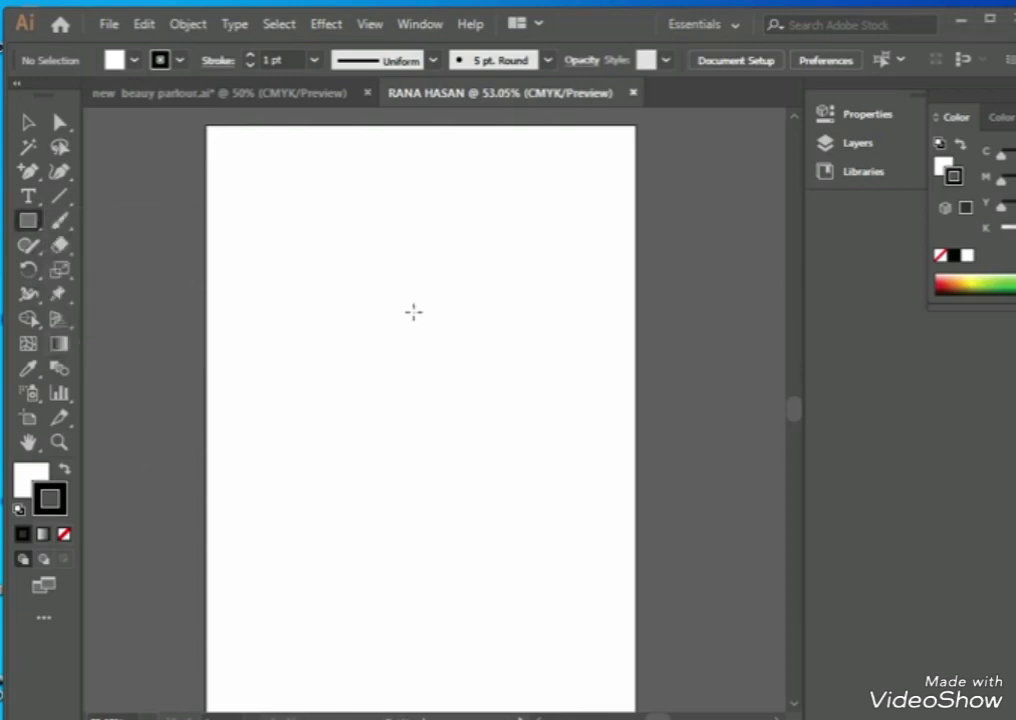
right_click(40, 230)
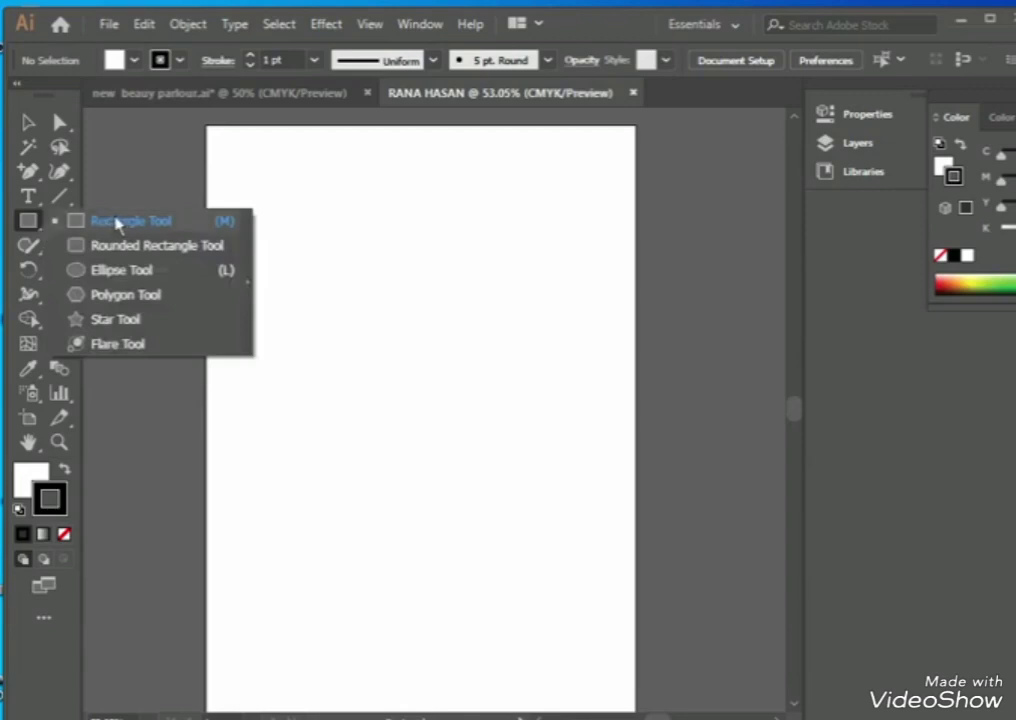
click(128, 324)
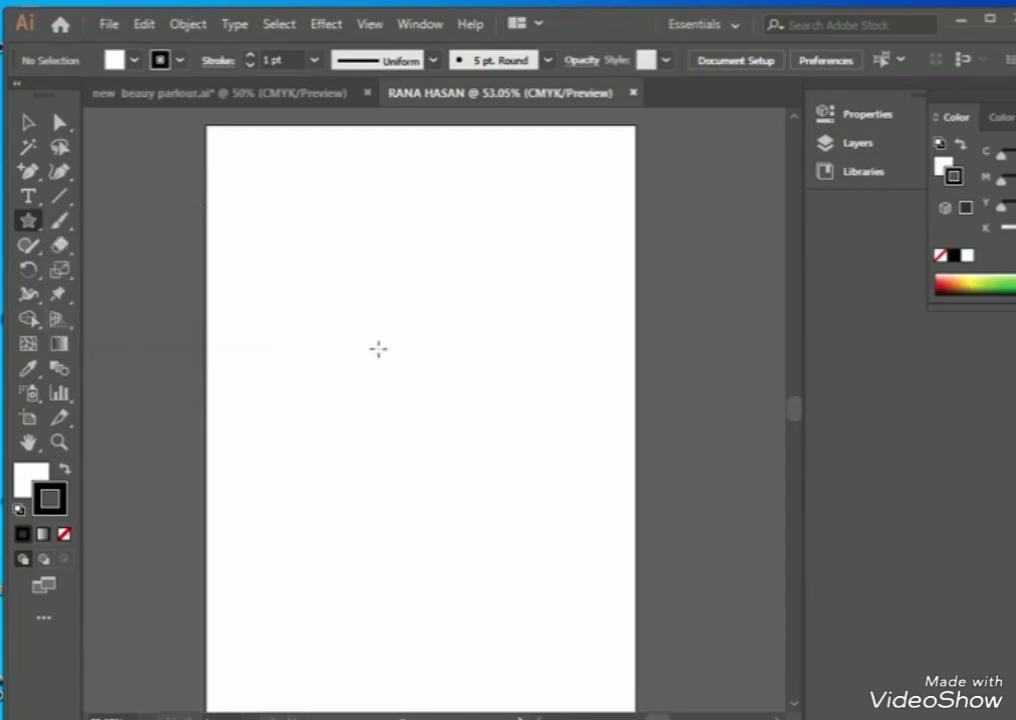
Apply a magenta fill colour through the Color Picker.
double_click(27, 487)
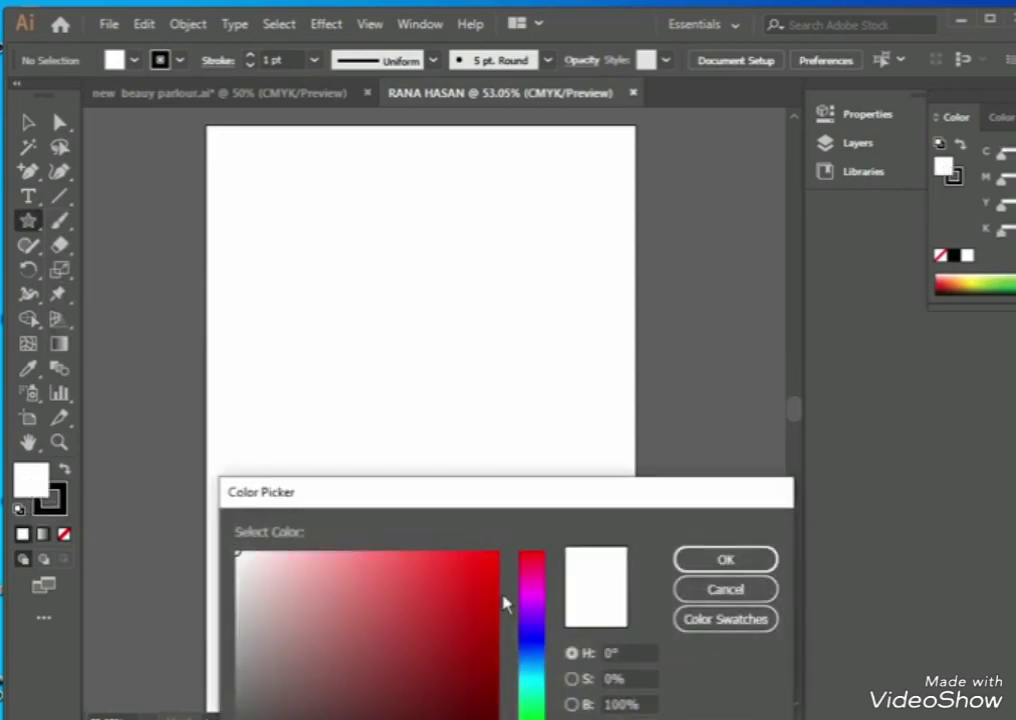
click(531, 598)
click(391, 578)
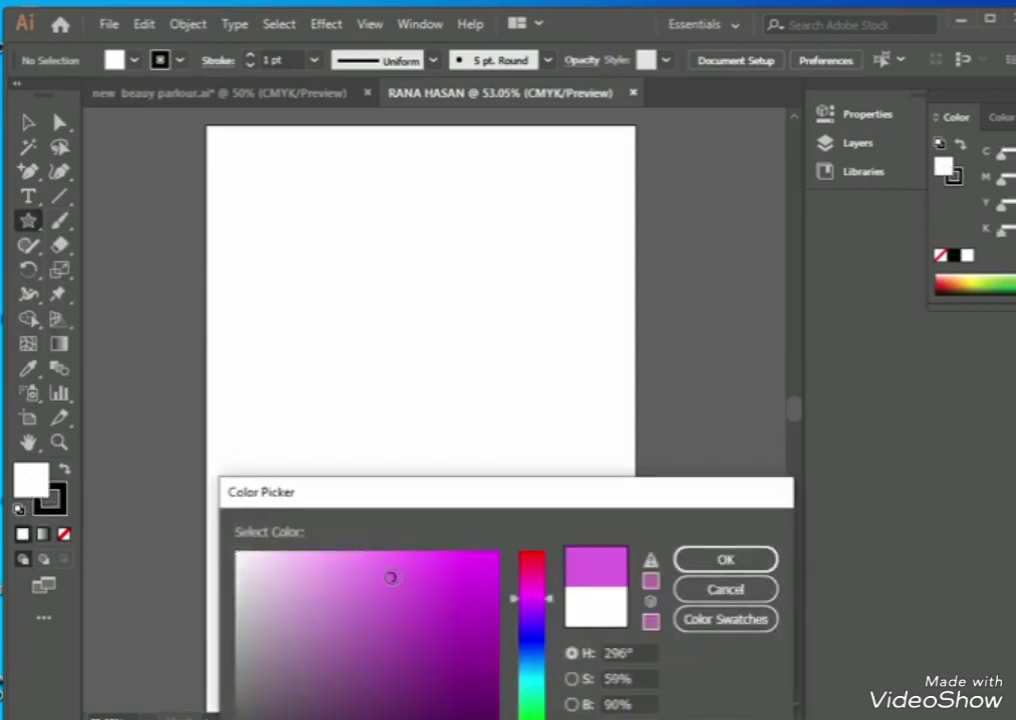
click(710, 561)
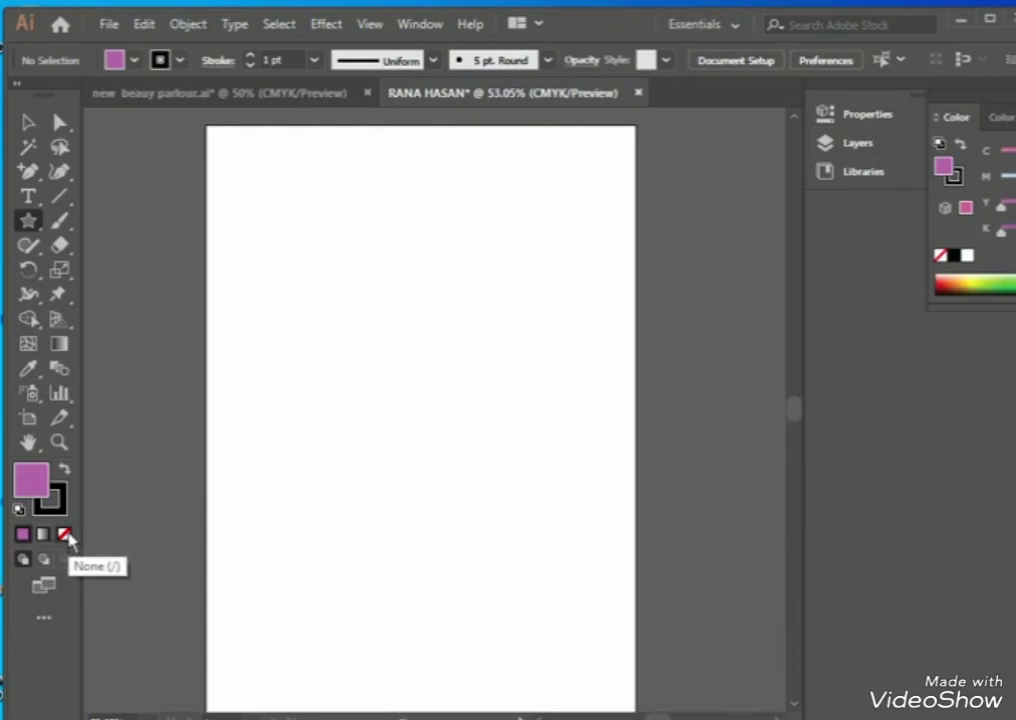
Set both the fill and the stroke to None.
click(66, 536)
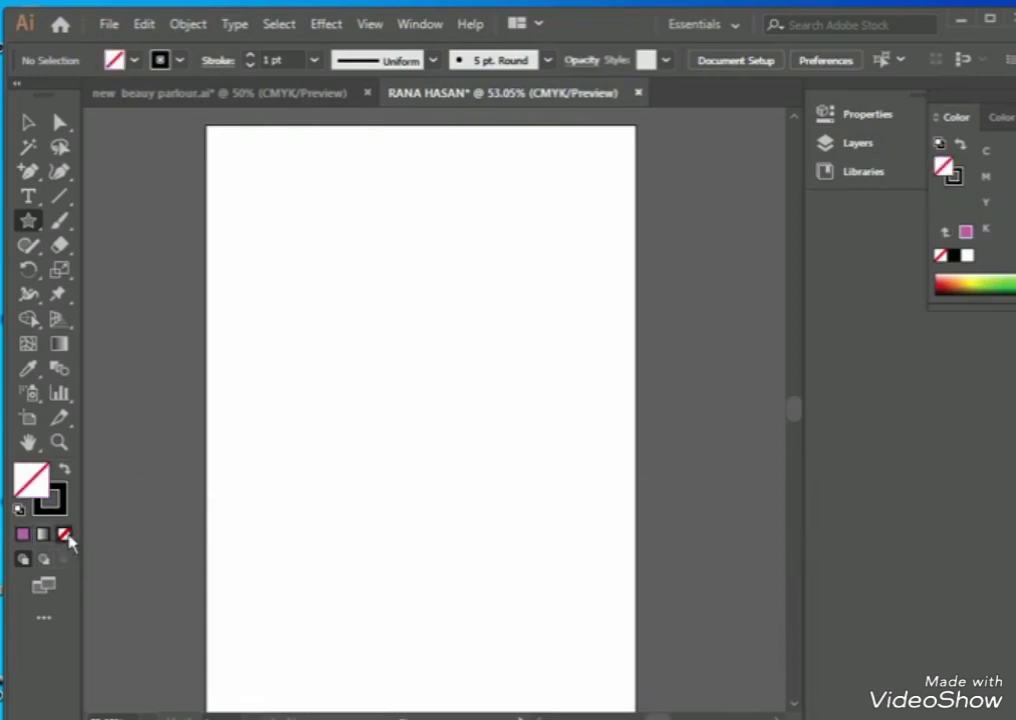
click(66, 512)
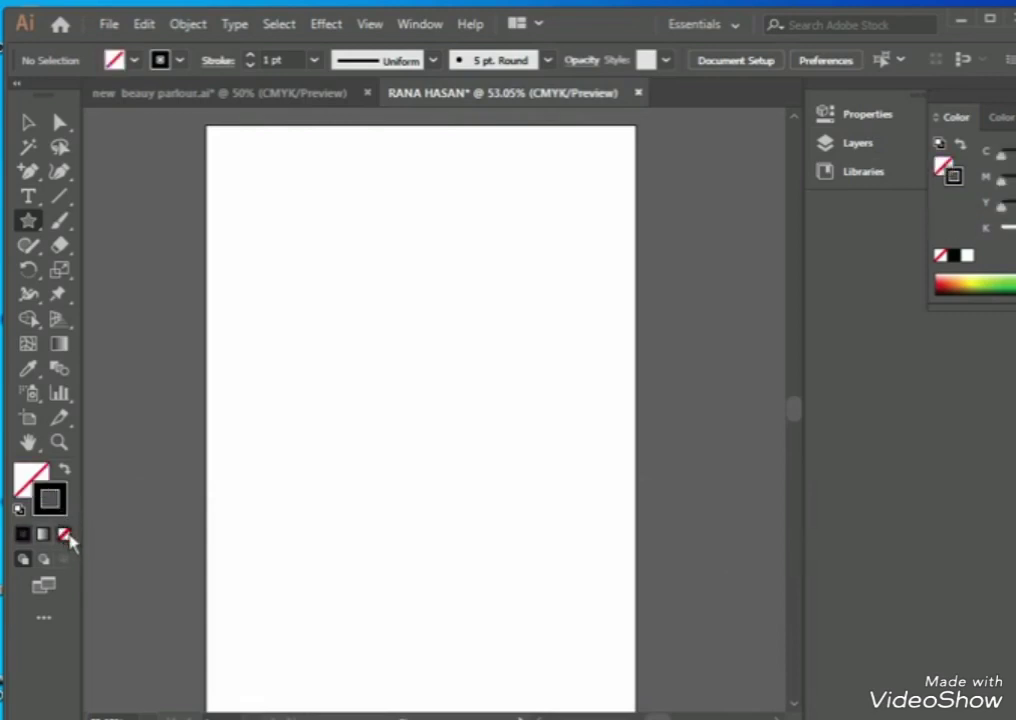
click(66, 536)
click(32, 482)
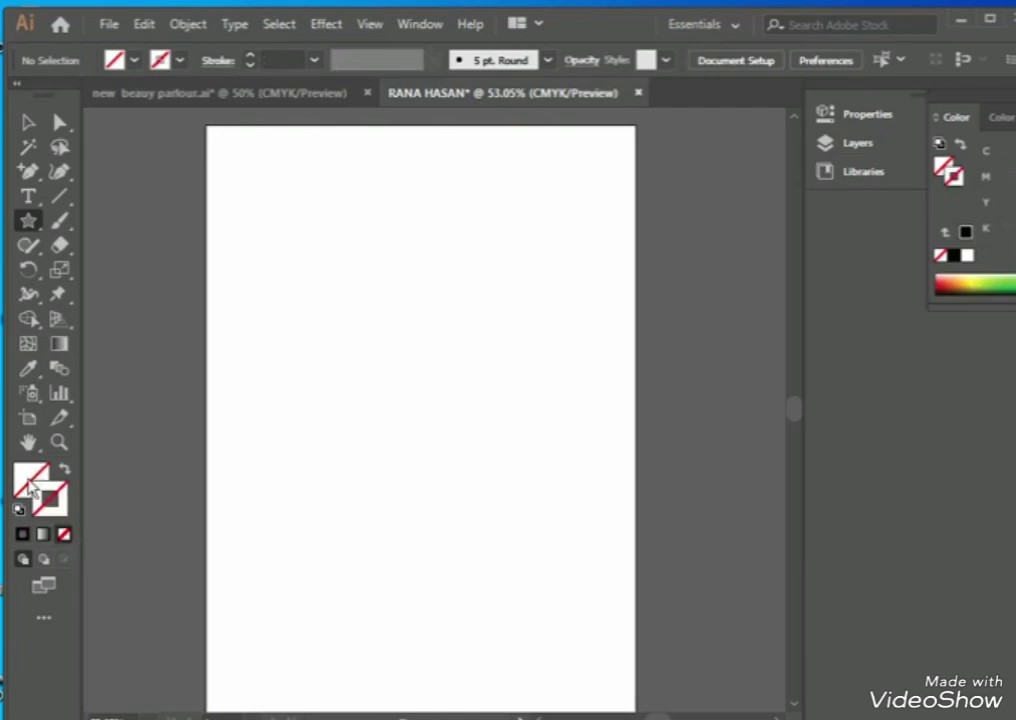
click(58, 496)
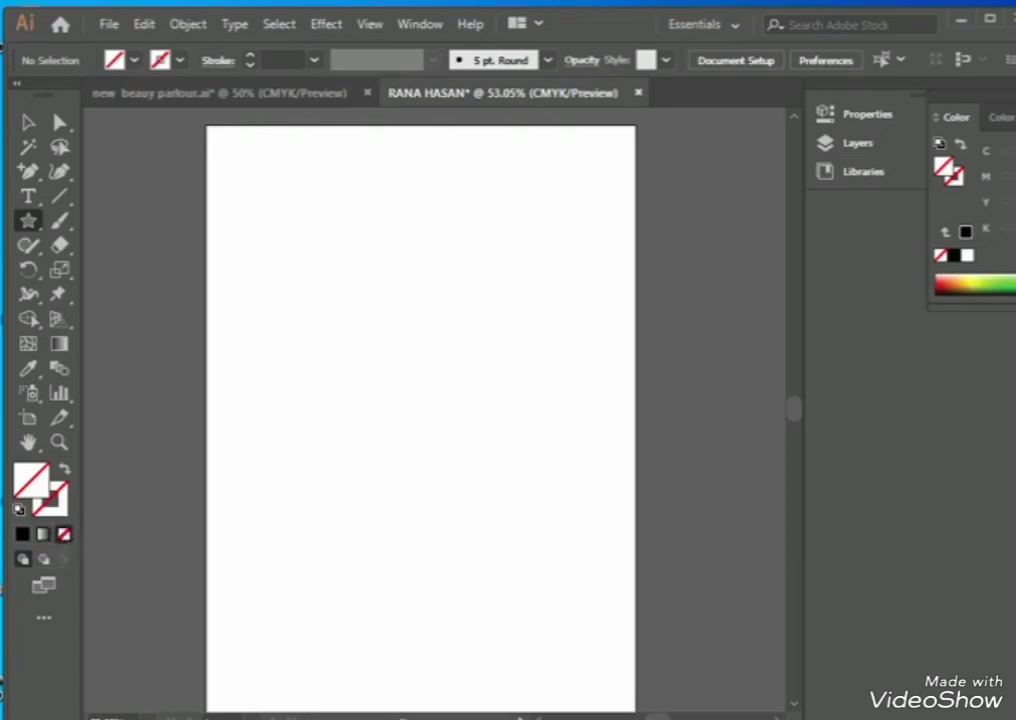
Give the fill magenta H 295°, S 59%, B 89% via the Color Picker, keeping no stroke.
click(22, 533)
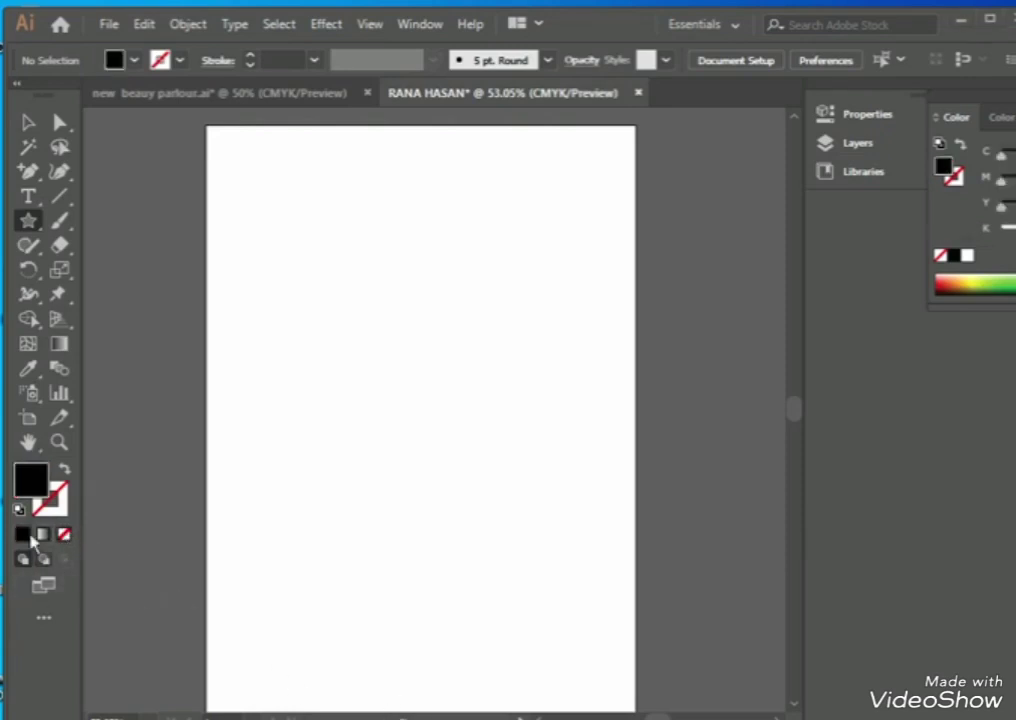
double_click(31, 482)
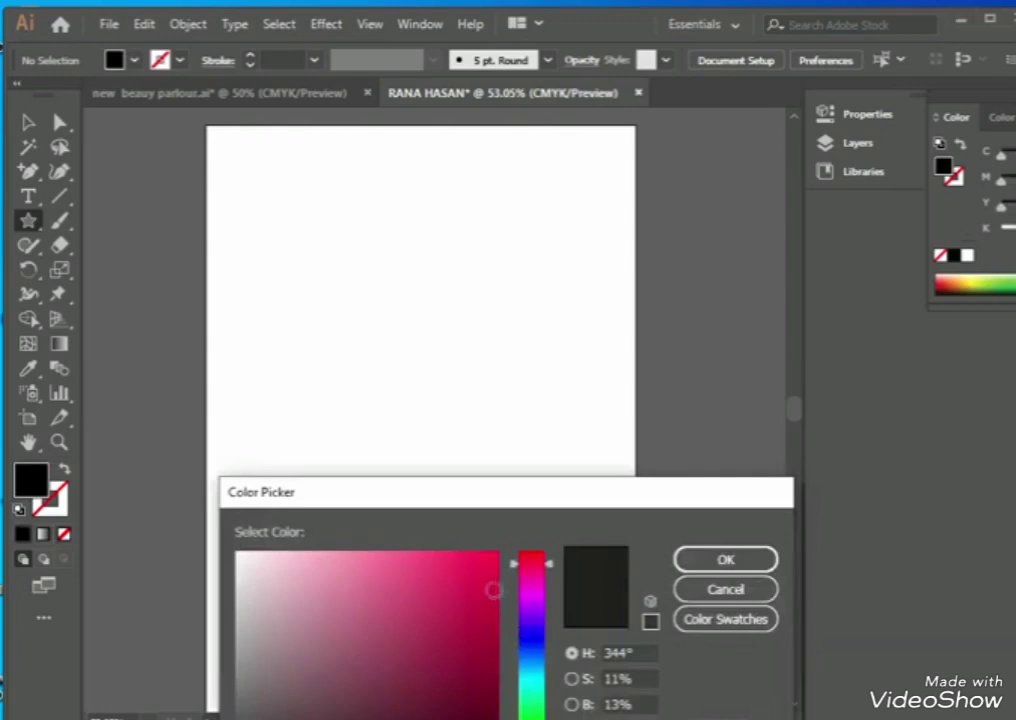
drag(532, 562, 532, 598)
click(390, 580)
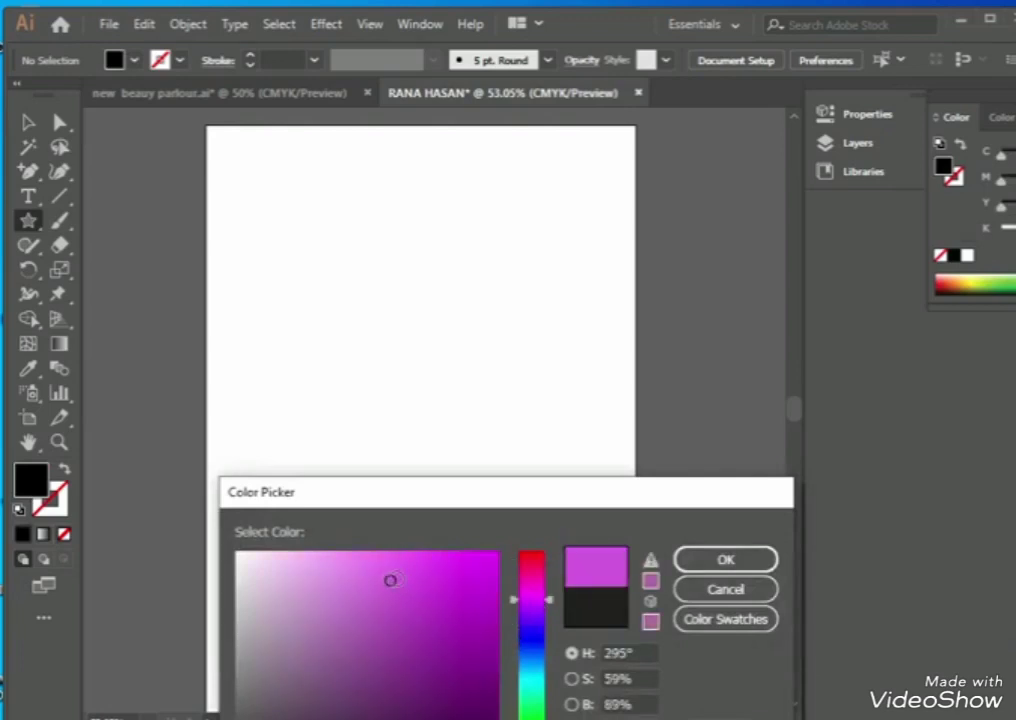
click(732, 561)
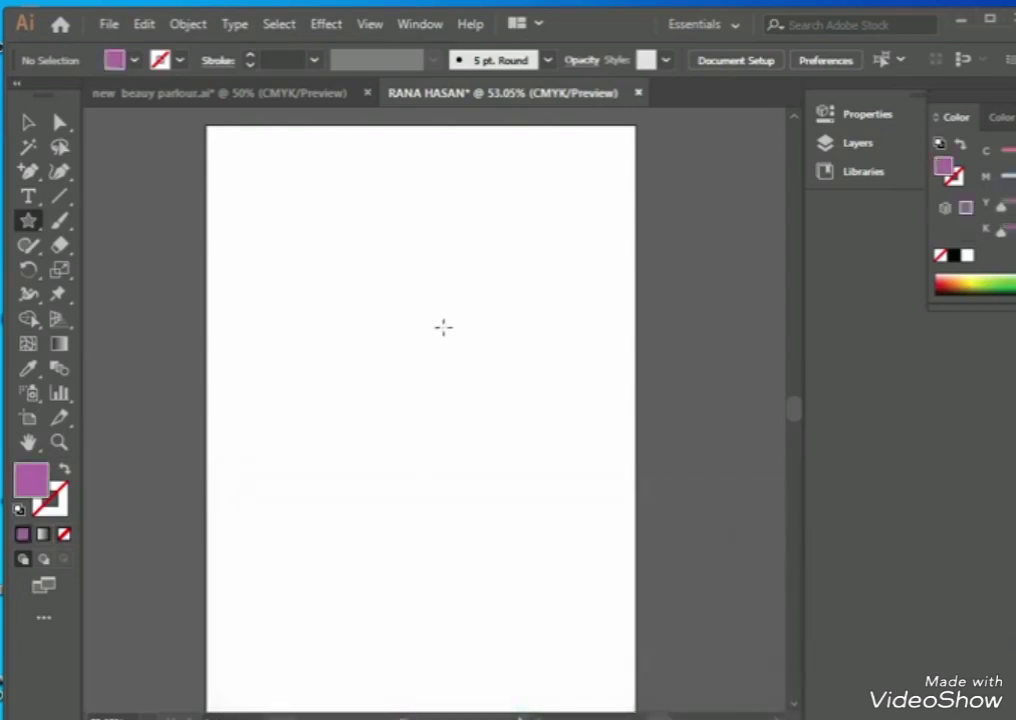
Drag out a magenta five-point star, about 2.59 × 2.57 in, in the artboard's upper left.
drag(343, 294, 374, 363)
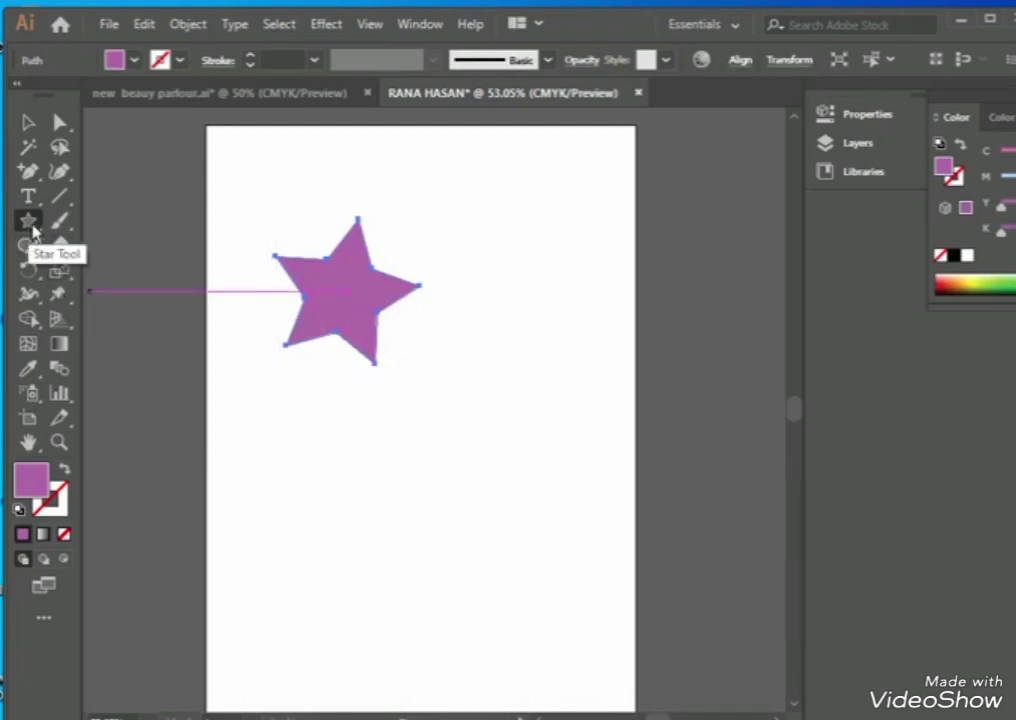
Create a 15-point star (Radius 1.4828 in, Radius 2 0.7414 in) at the artboard's left edge.
click(163, 258)
text(15)
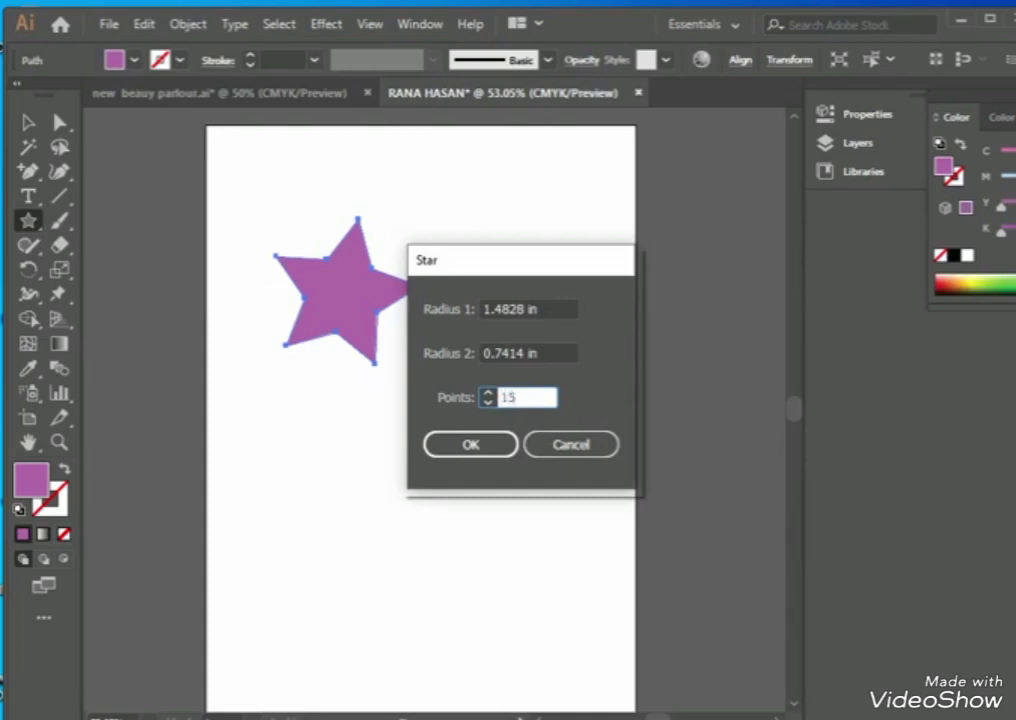
click(472, 449)
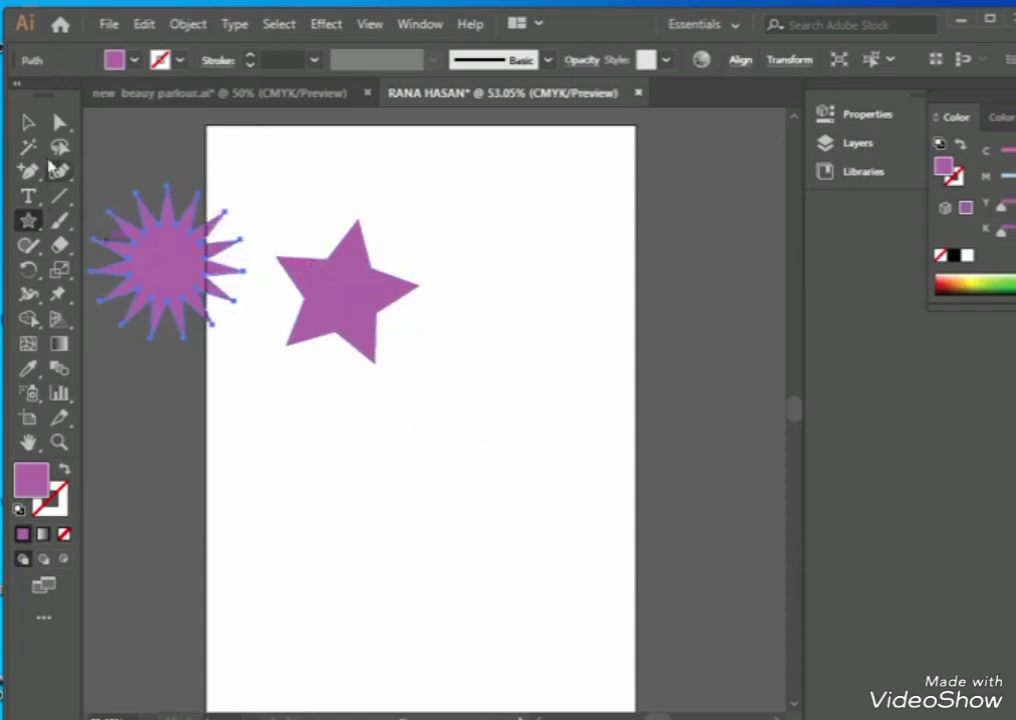
click(28, 121)
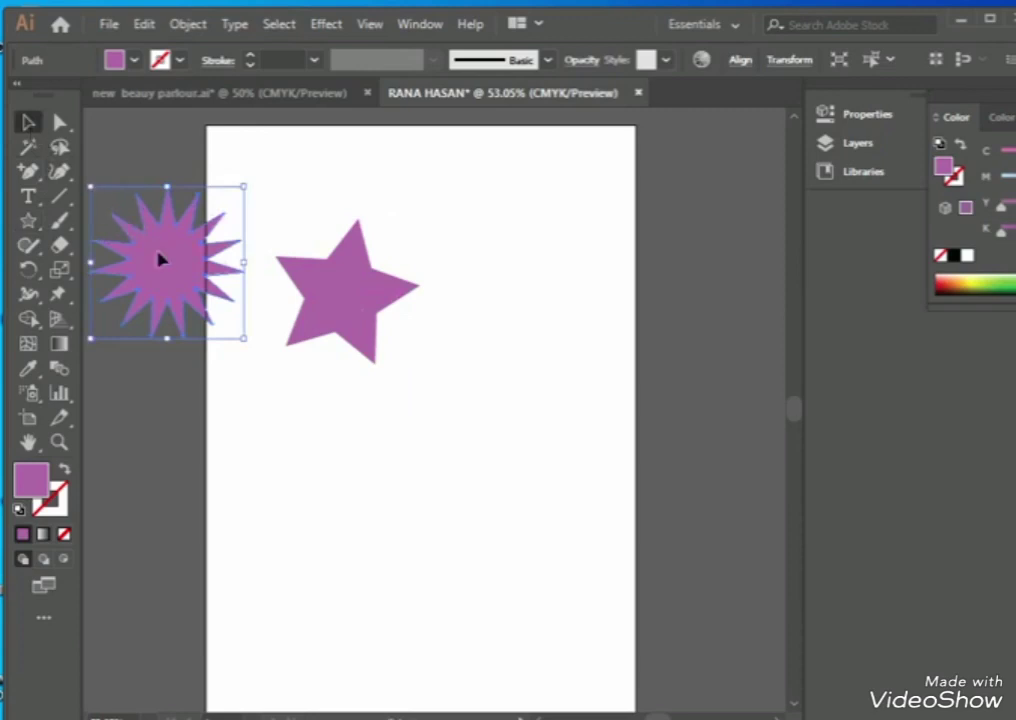
Move both stars together to the lower middle of the artboard and scale them down.
drag(129, 211, 325, 453)
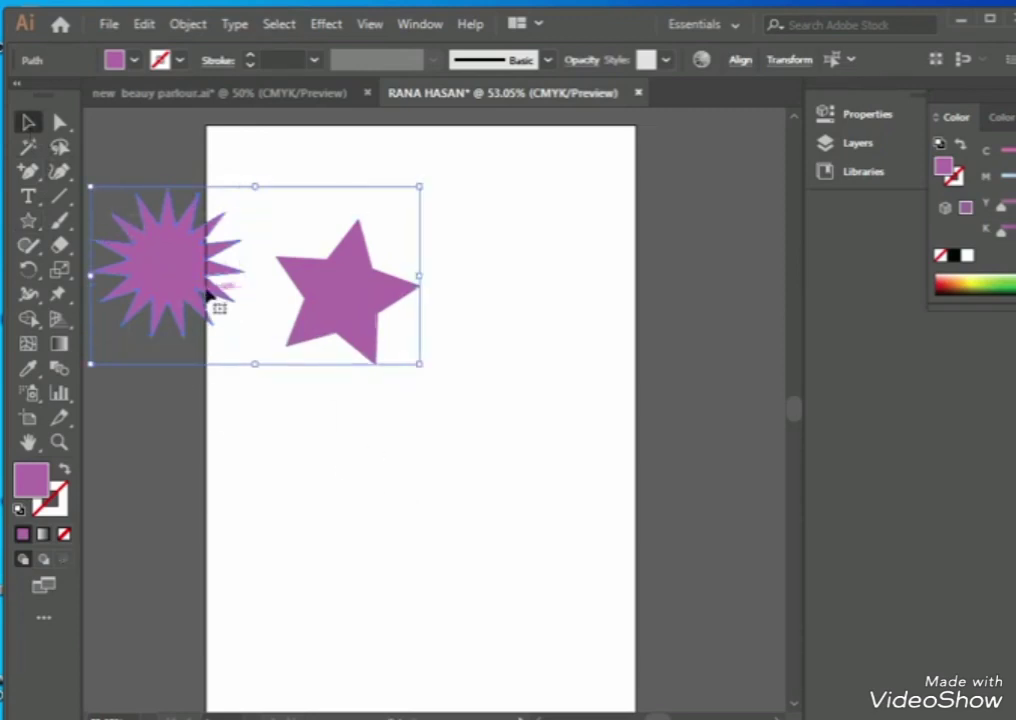
drag(181, 262, 367, 478)
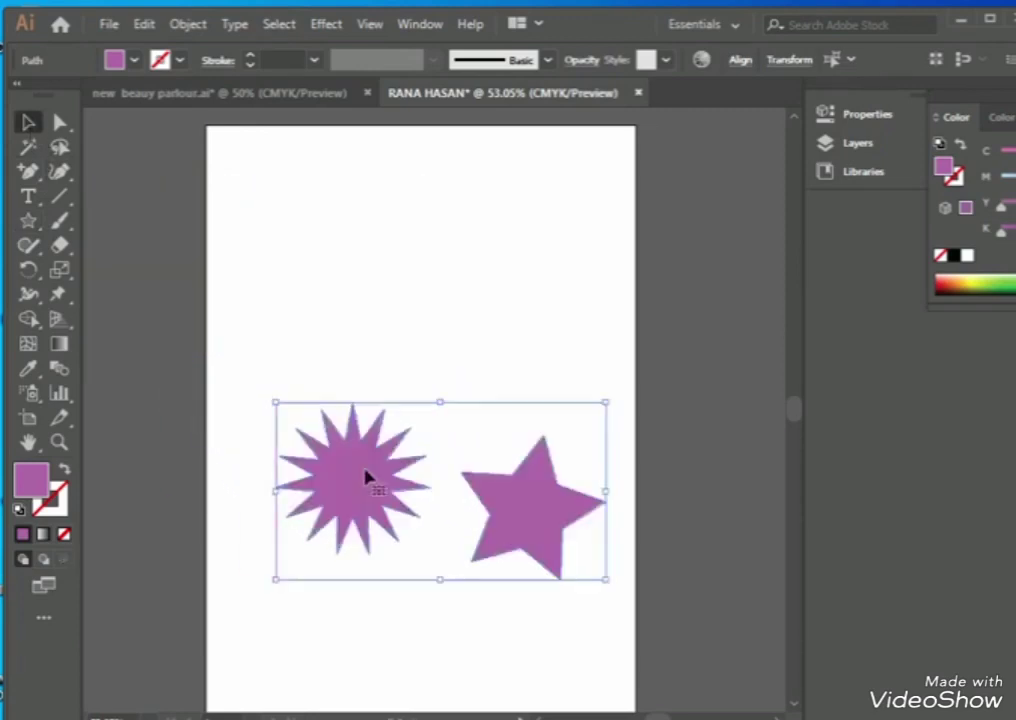
drag(607, 399, 410, 424)
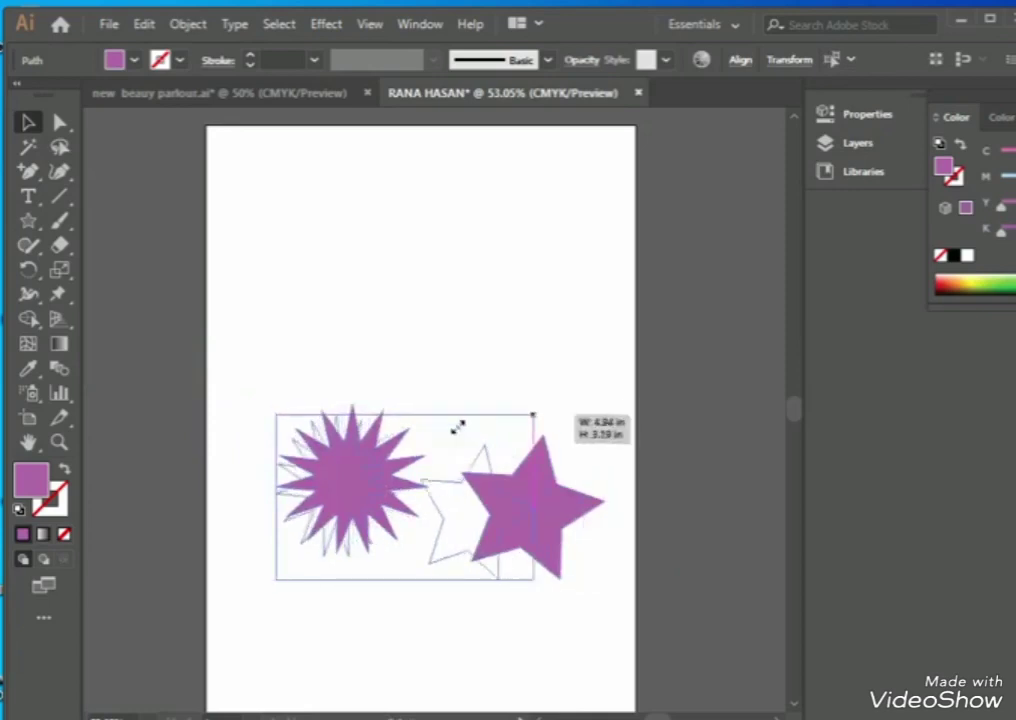
click(428, 521)
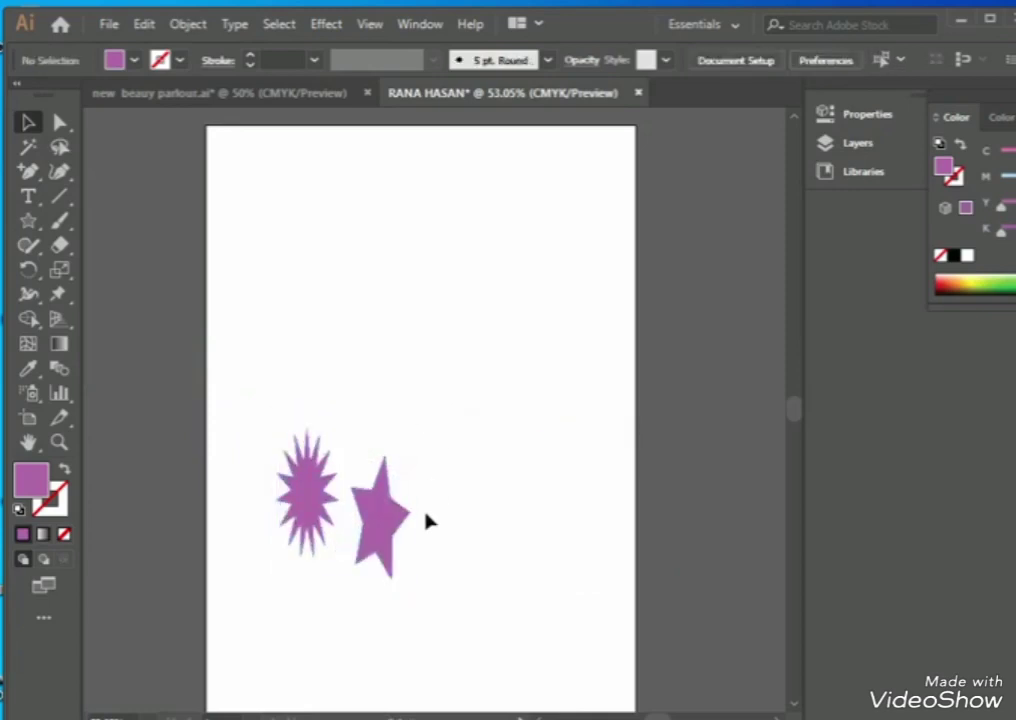
Delete the five-point star and enlarge the 15-point starburst.
click(390, 552)
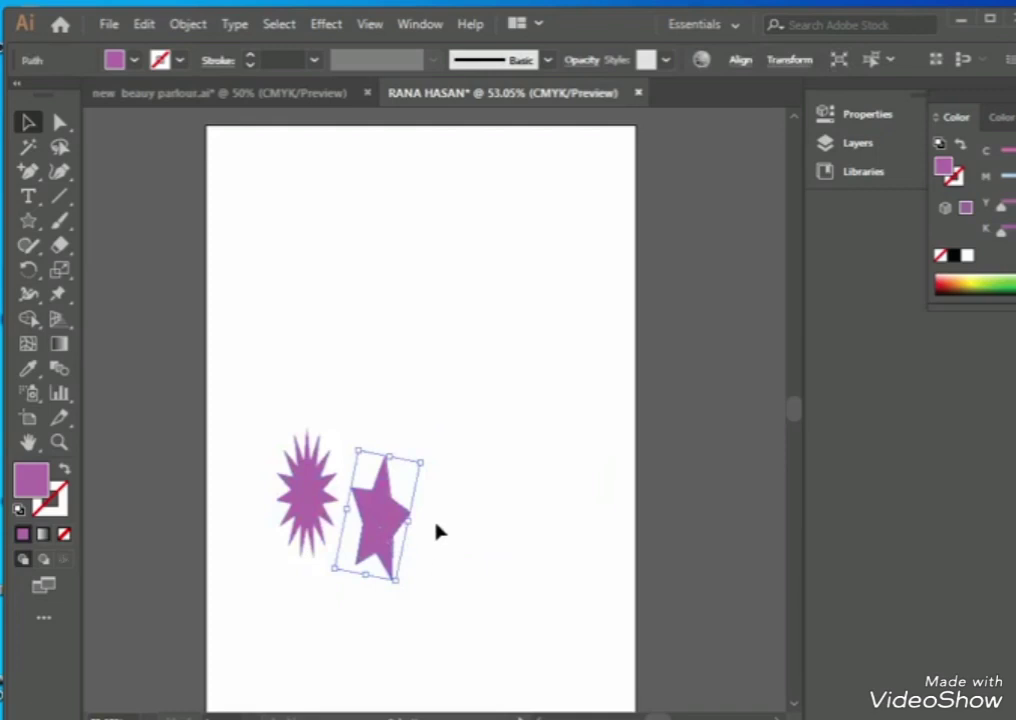
key(Delete)
click(306, 508)
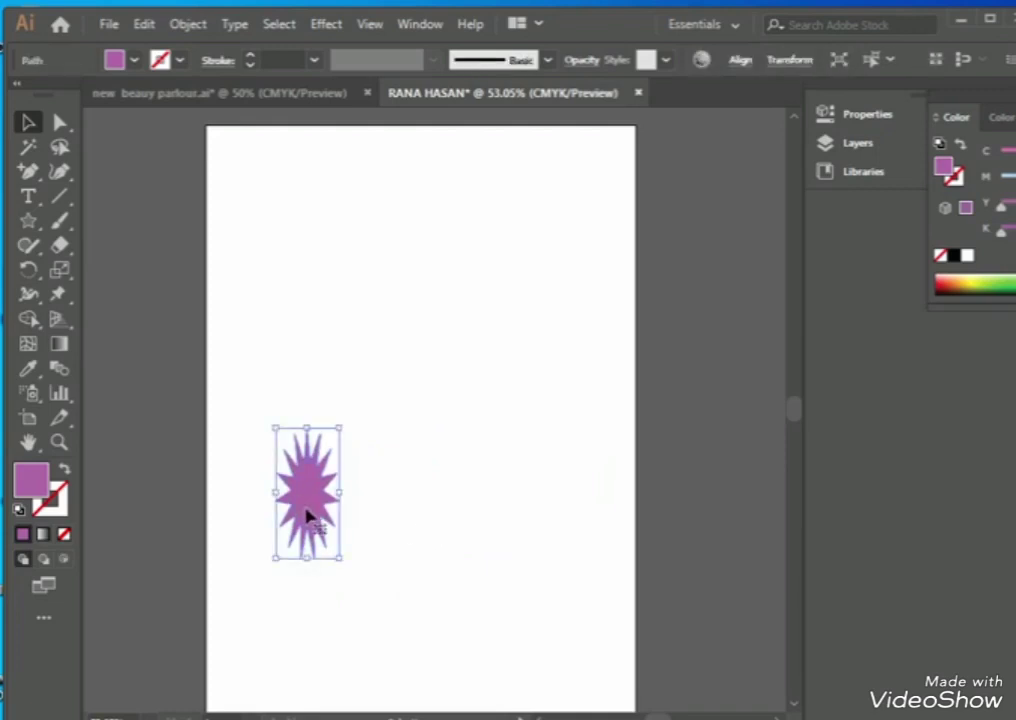
drag(341, 557, 421, 582)
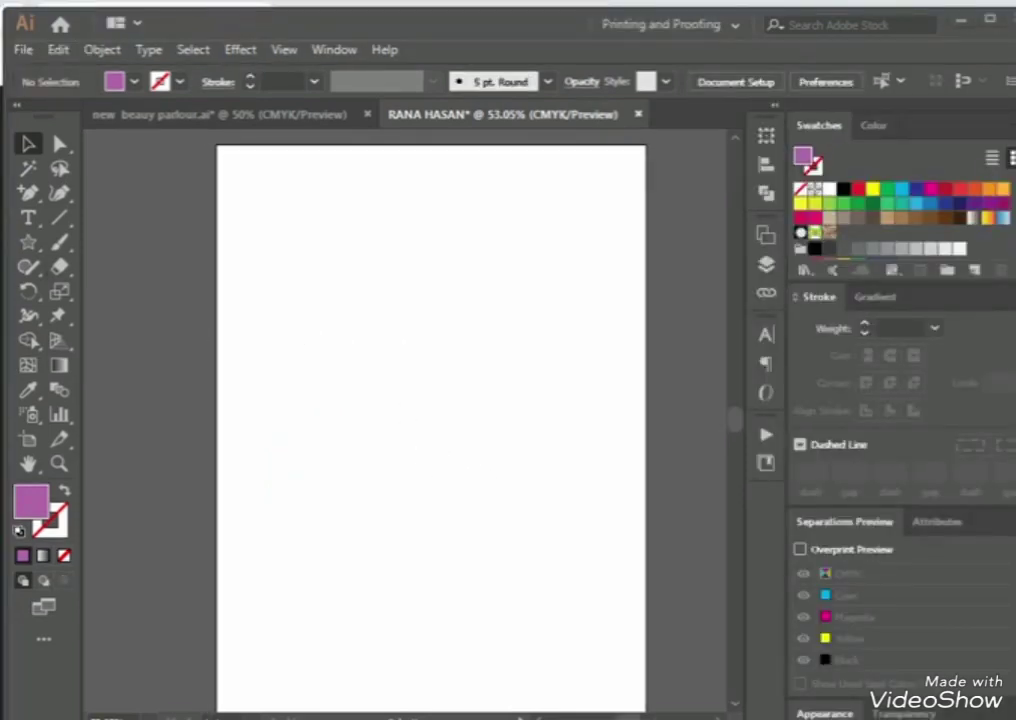
Draw a new purple 15-point starburst and move it toward the artboard's centre.
click(28, 242)
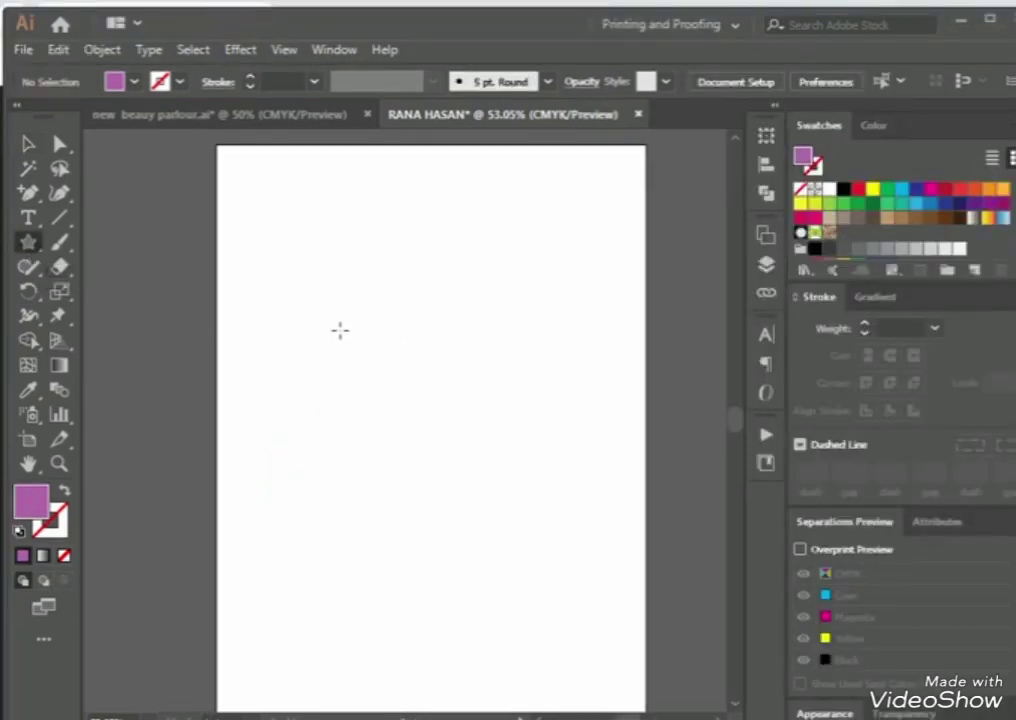
drag(340, 330, 399, 446)
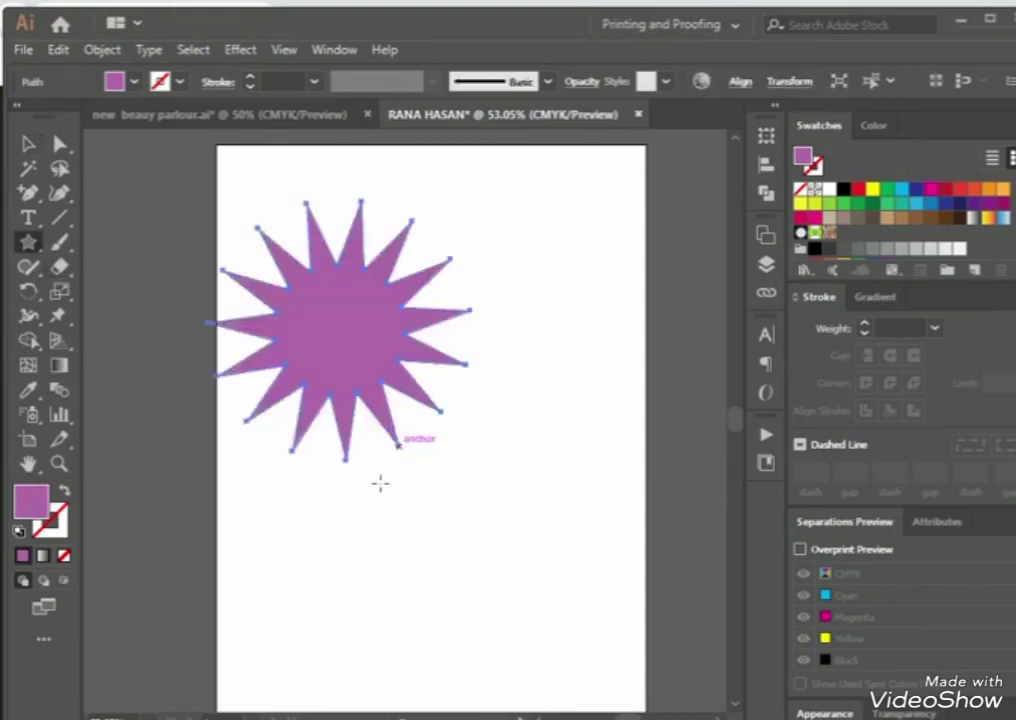
click(28, 143)
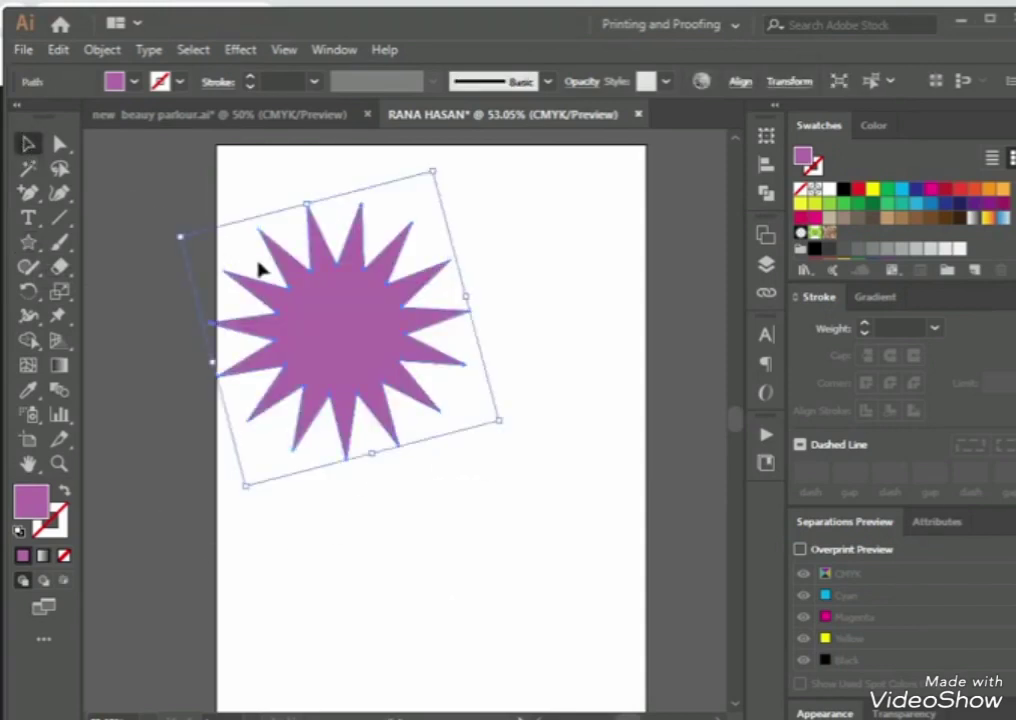
drag(325, 315, 388, 393)
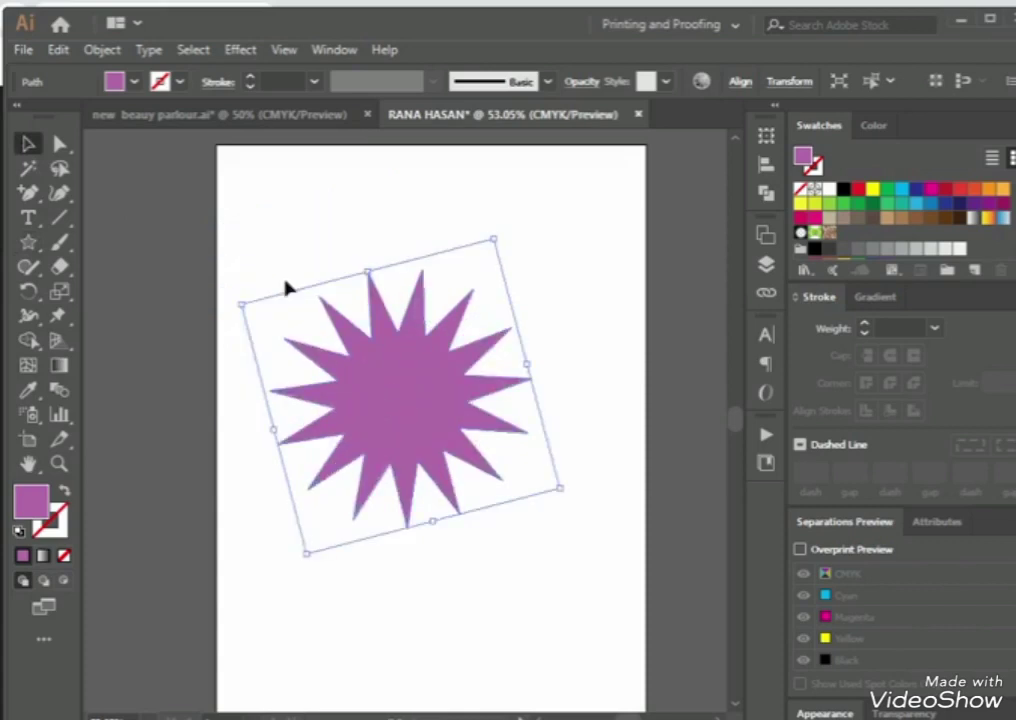
click(170, 286)
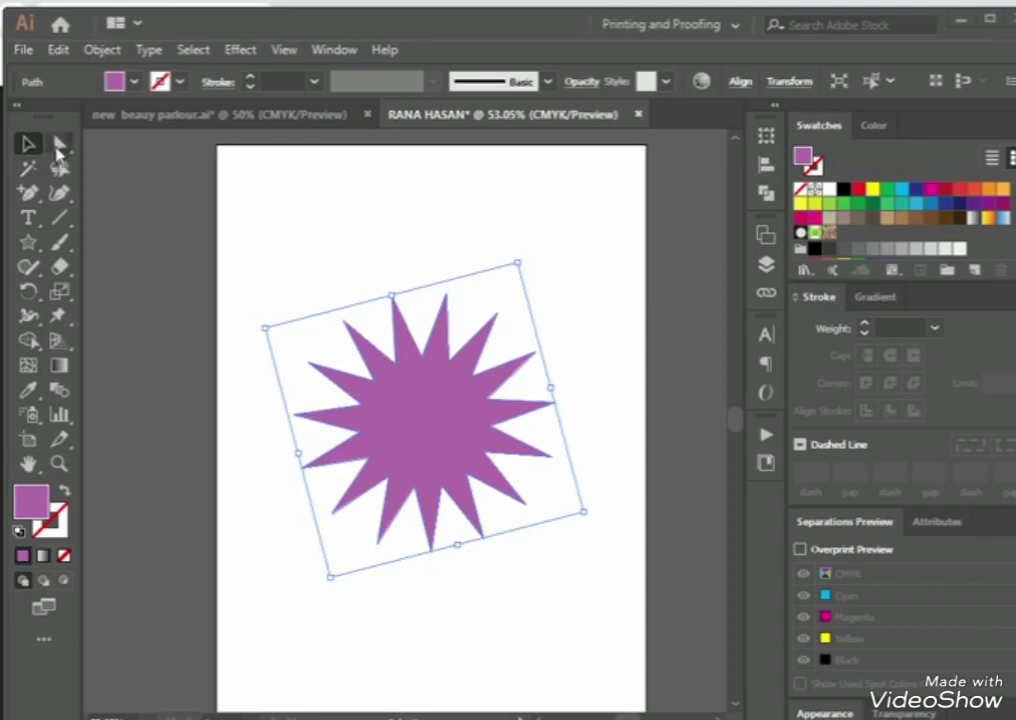
Experiment with rounding the starburst's tips into scallops using live-corner widgets.
click(59, 142)
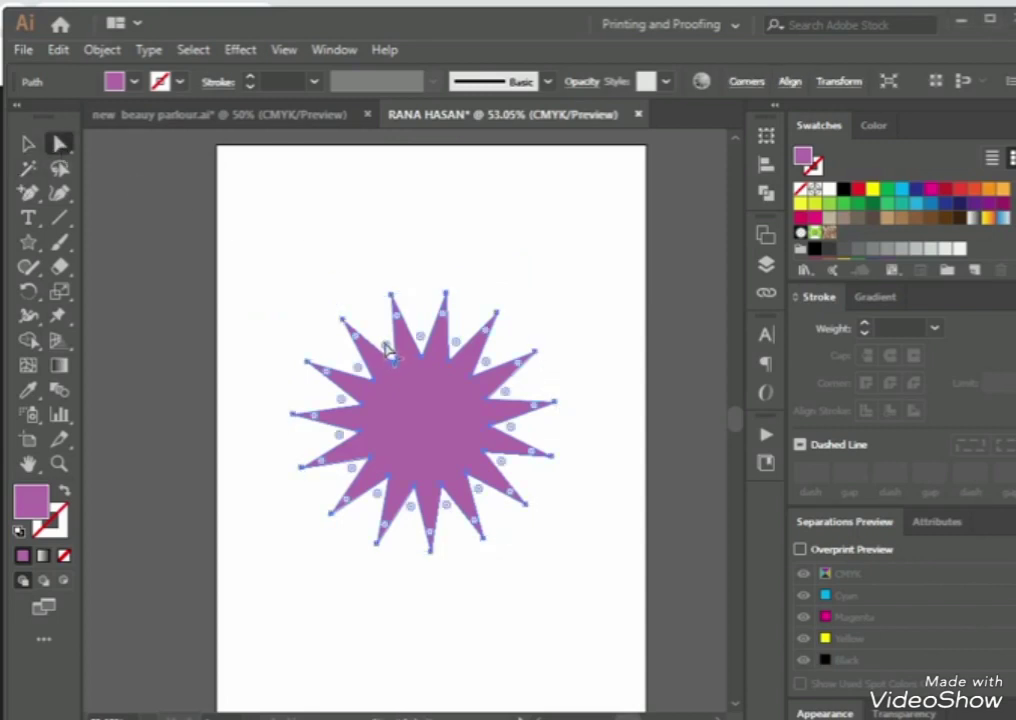
mouse_move(388, 348)
mouse_down()
mouse_move(398, 373)
mouse_move(397, 340)
mouse_up()
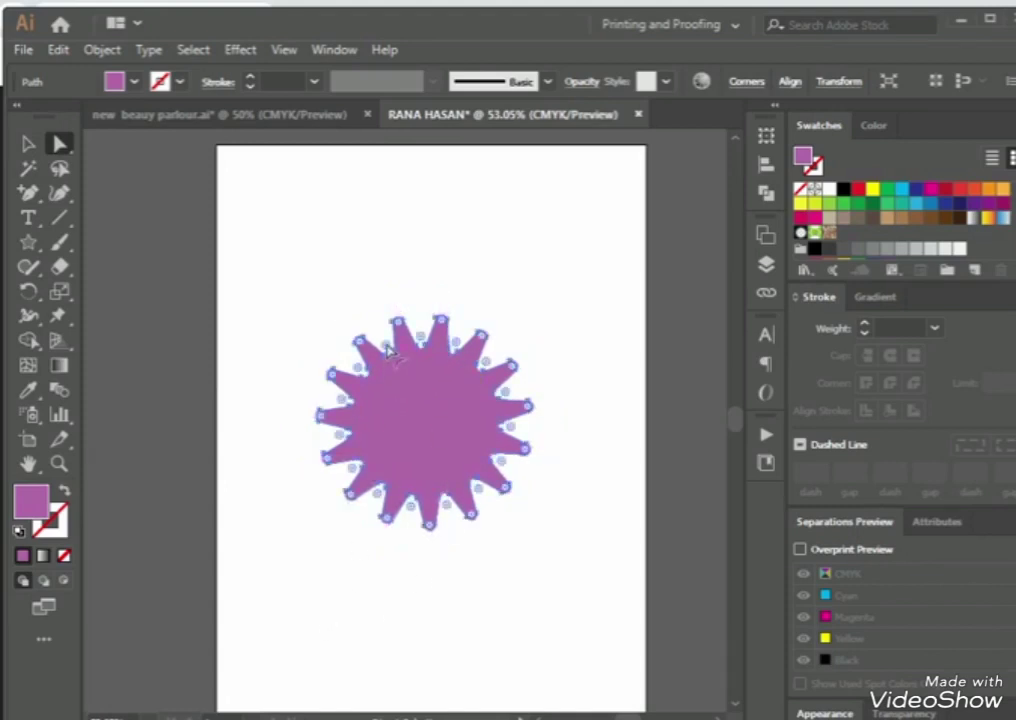
mouse_move(390, 348)
mouse_down()
mouse_move(381, 324)
mouse_move(388, 342)
mouse_up()
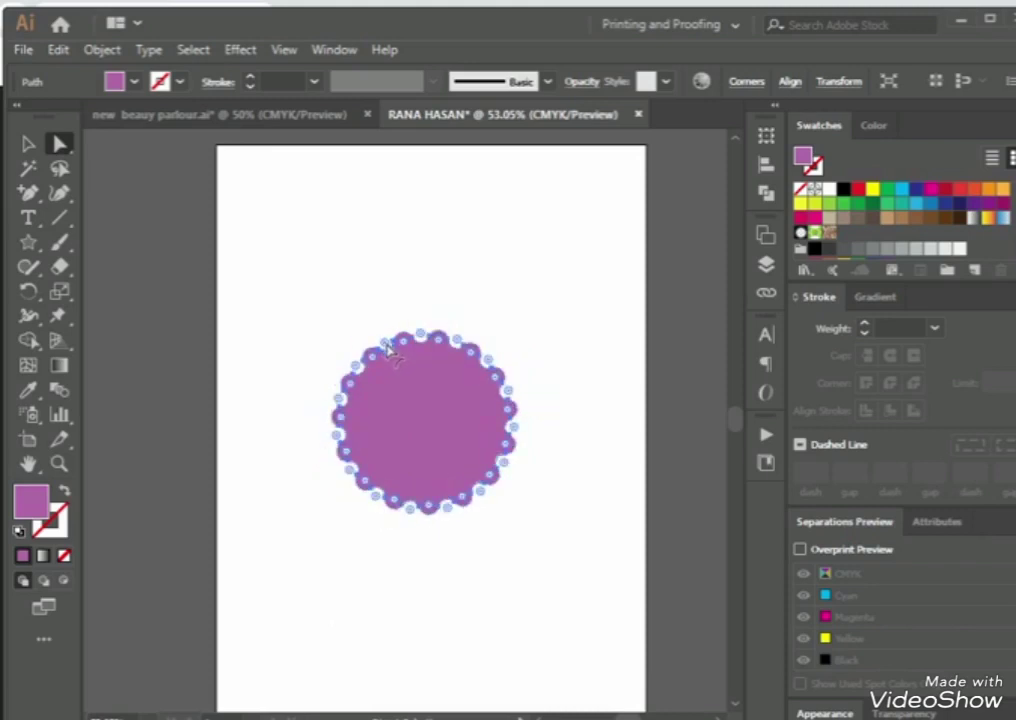
drag(388, 348, 395, 362)
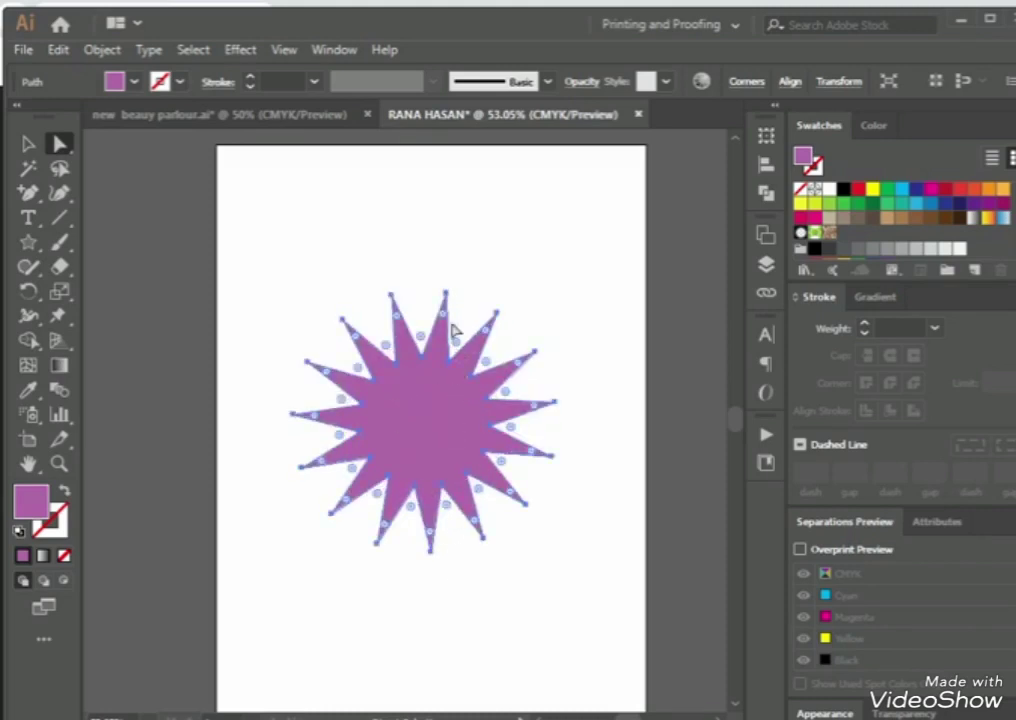
drag(446, 322, 442, 345)
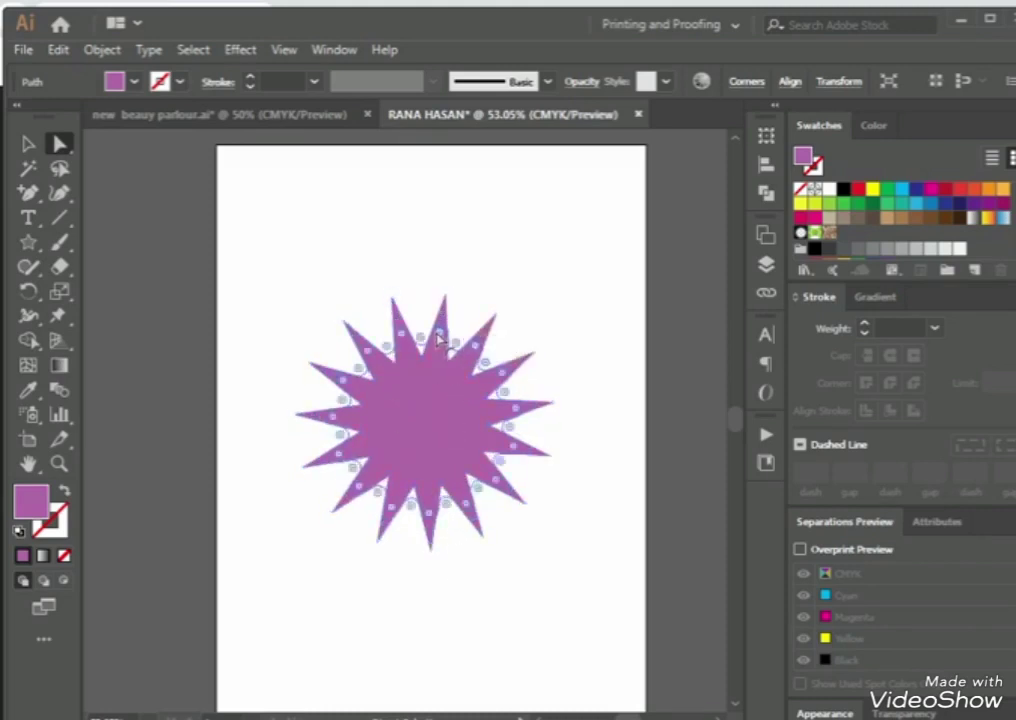
click(308, 595)
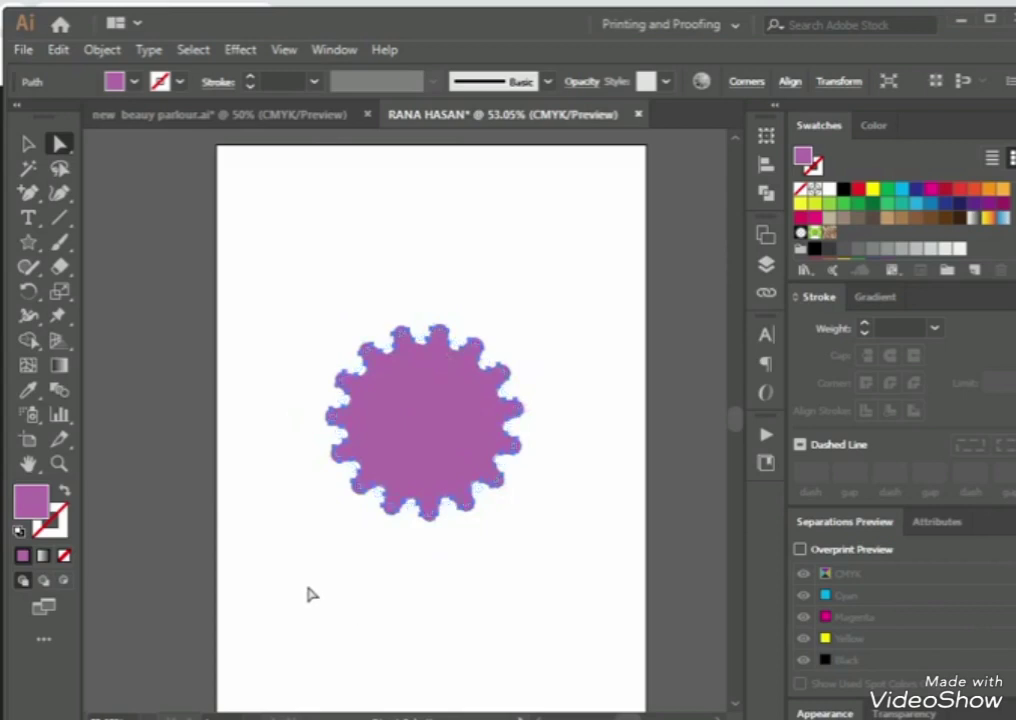
Restore the starburst's sharp points and shift it about 0.87 in lower.
click(440, 445)
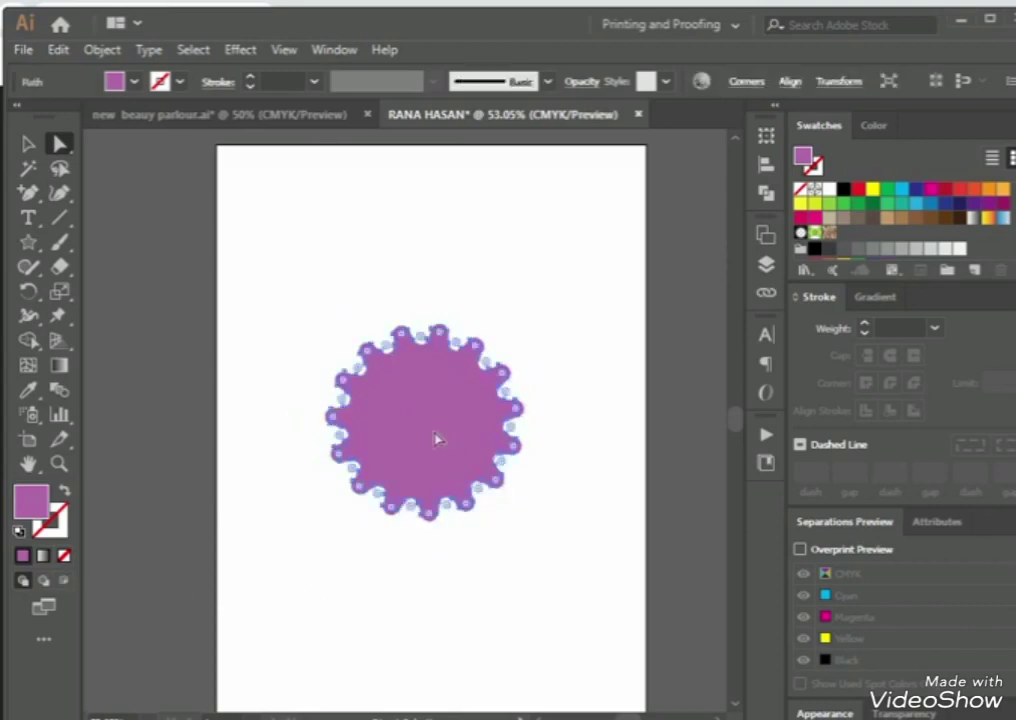
drag(408, 341, 397, 290)
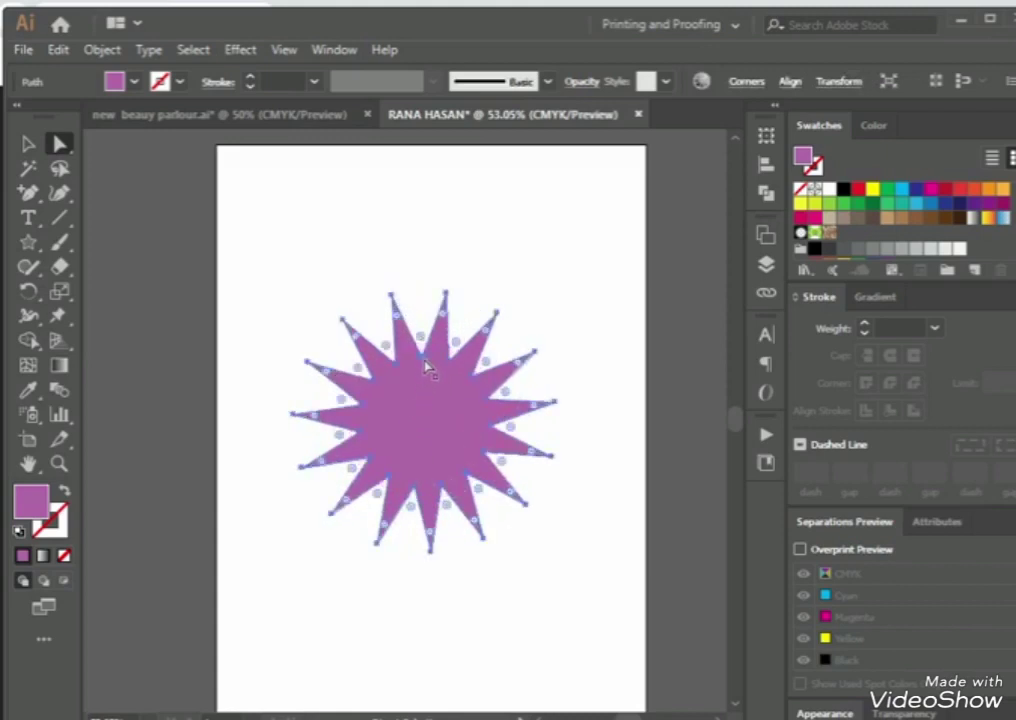
mouse_move(420, 393)
mouse_down()
mouse_move(420, 375)
mouse_move(421, 400)
mouse_up()
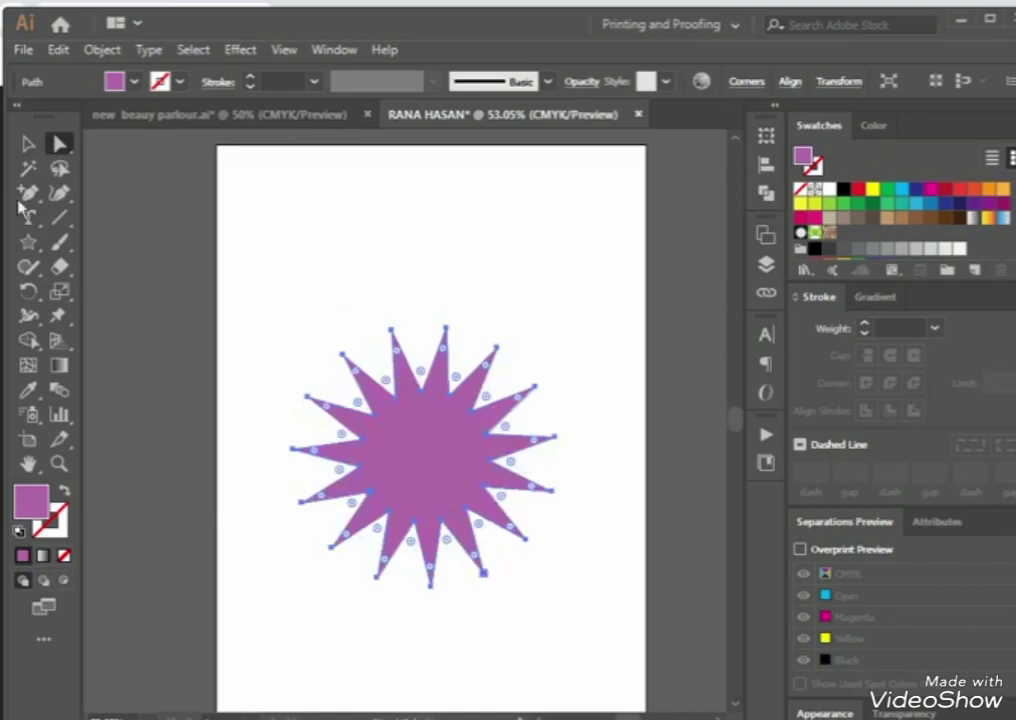
click(28, 145)
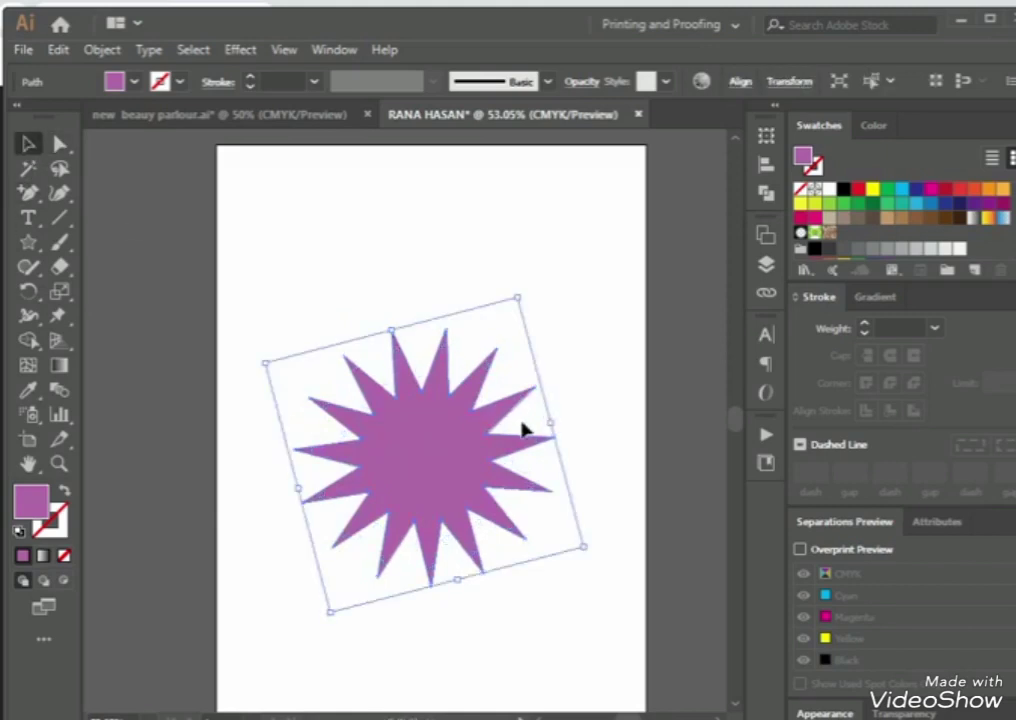
Make the star's fill green (H 135°, S 58%, B 88%) using the Color Picker.
double_click(31, 502)
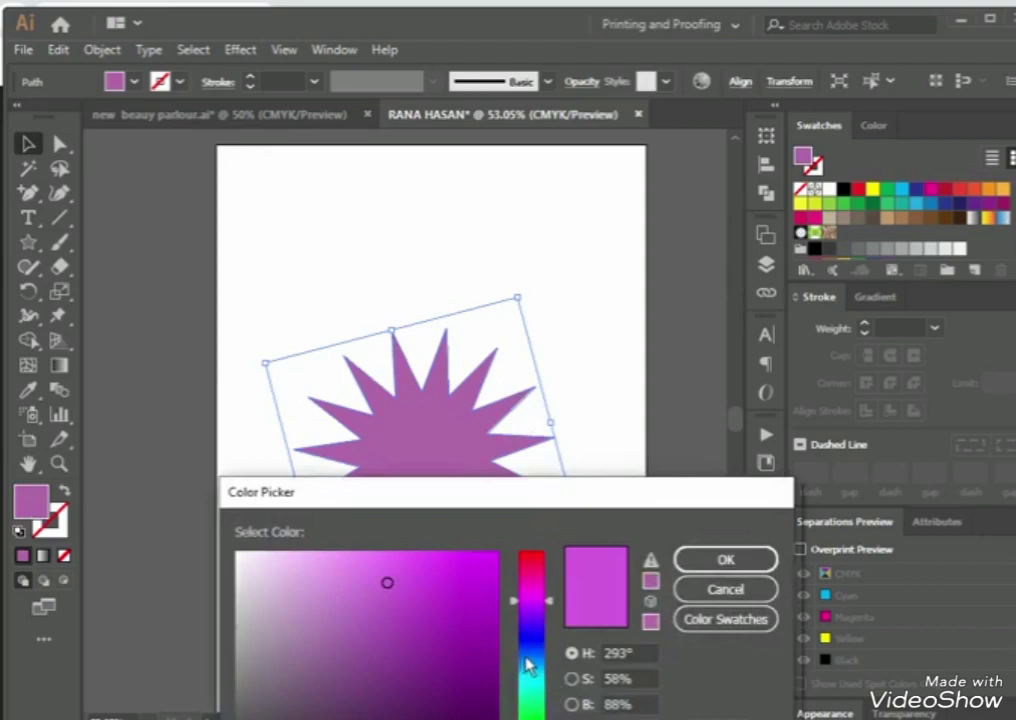
click(531, 655)
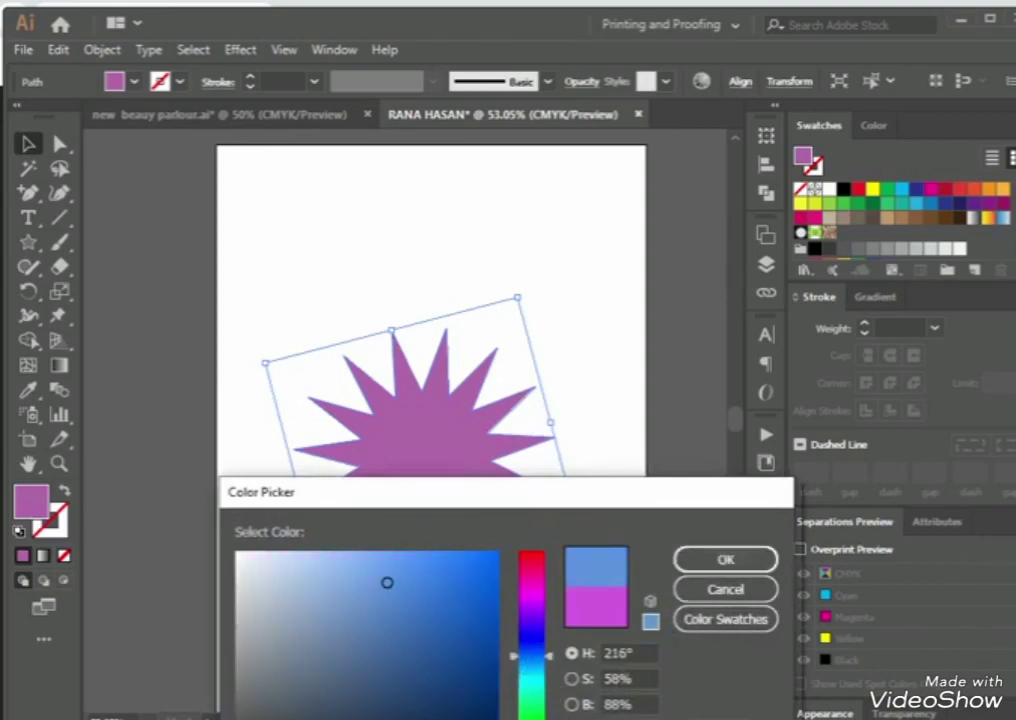
click(532, 712)
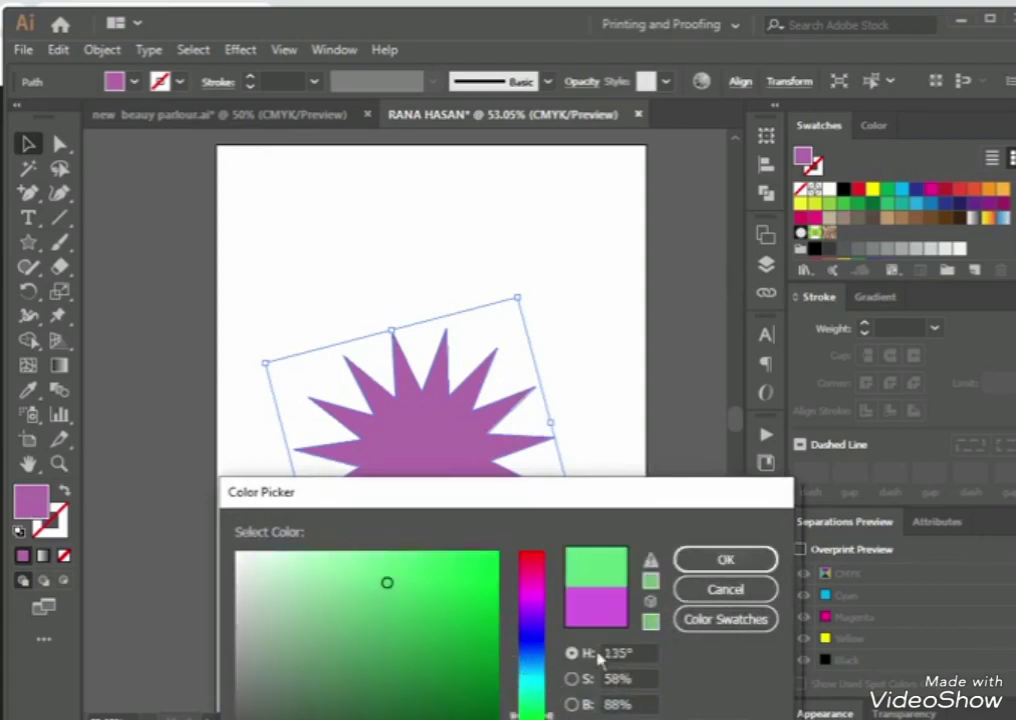
click(726, 559)
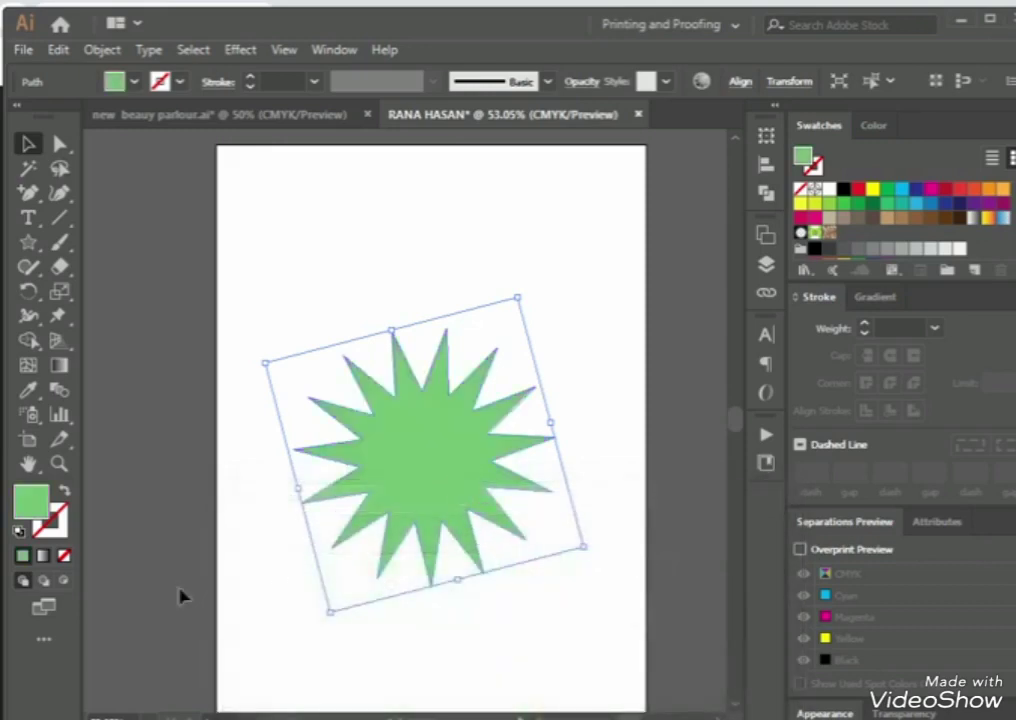
double_click(32, 504)
Set the star's fill to dark navy (H 244°, S 89%, B 52%), then deselect it.
click(532, 637)
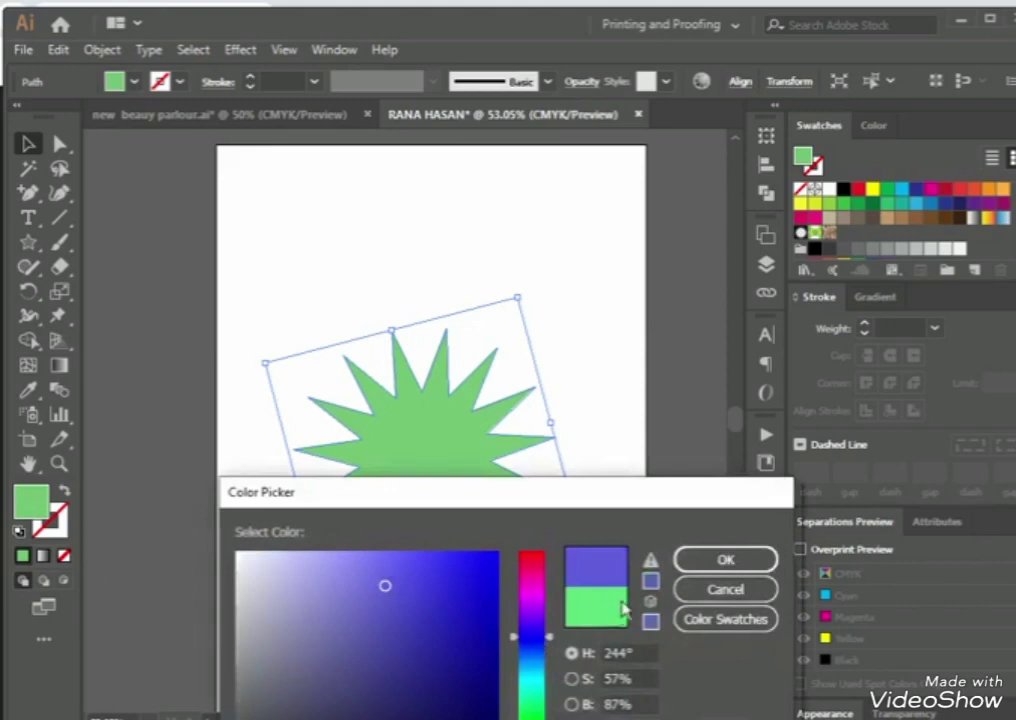
click(468, 677)
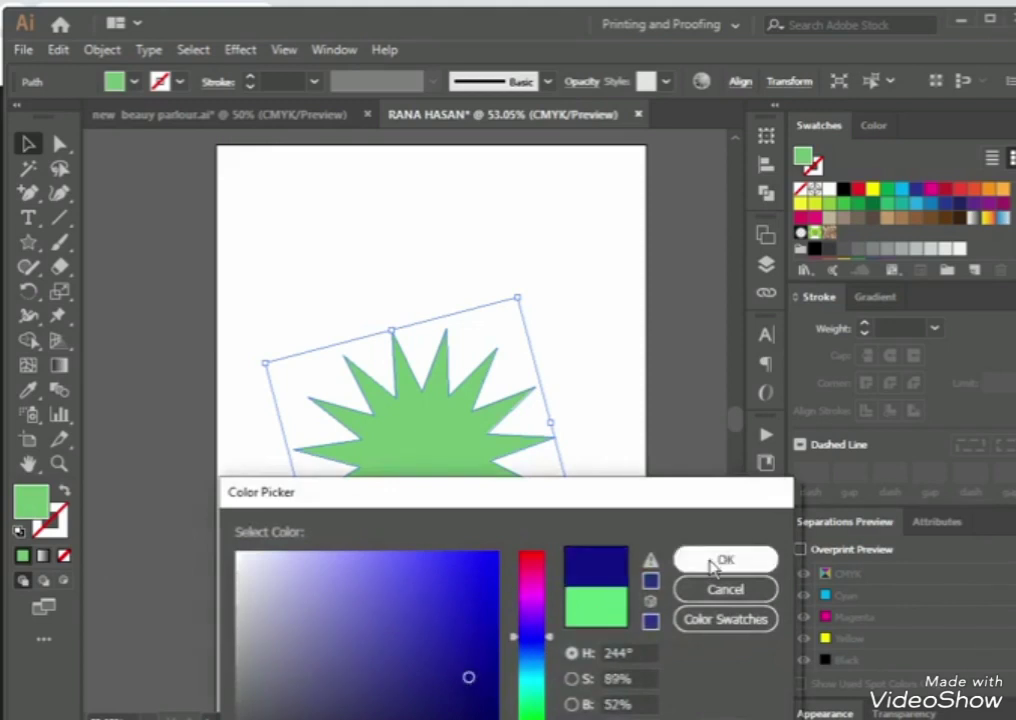
click(718, 562)
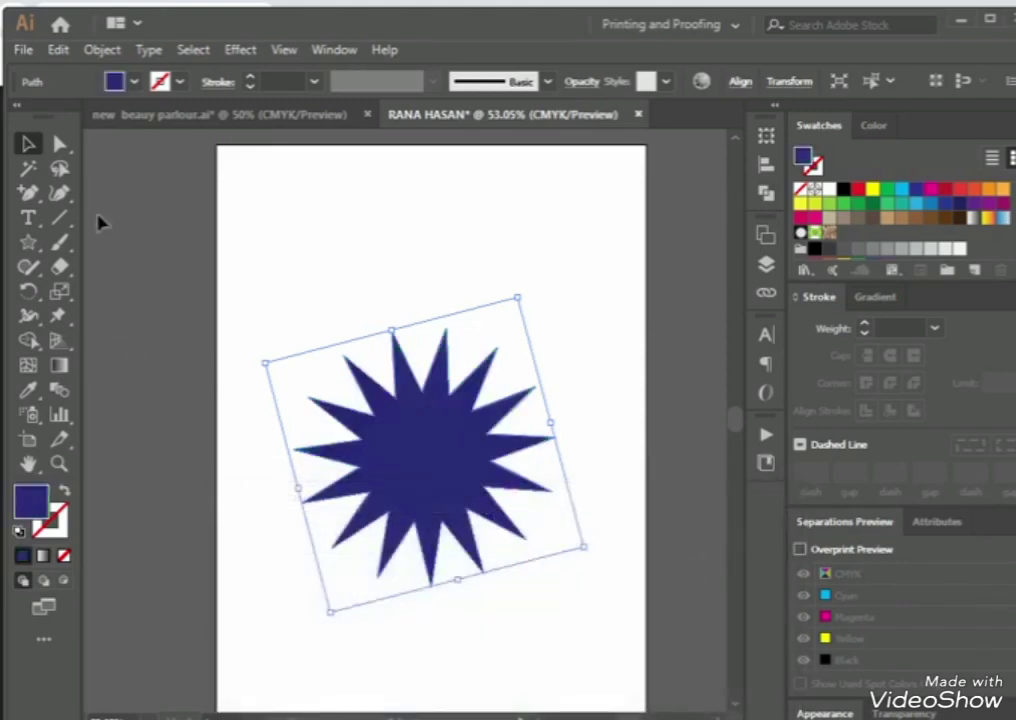
click(283, 250)
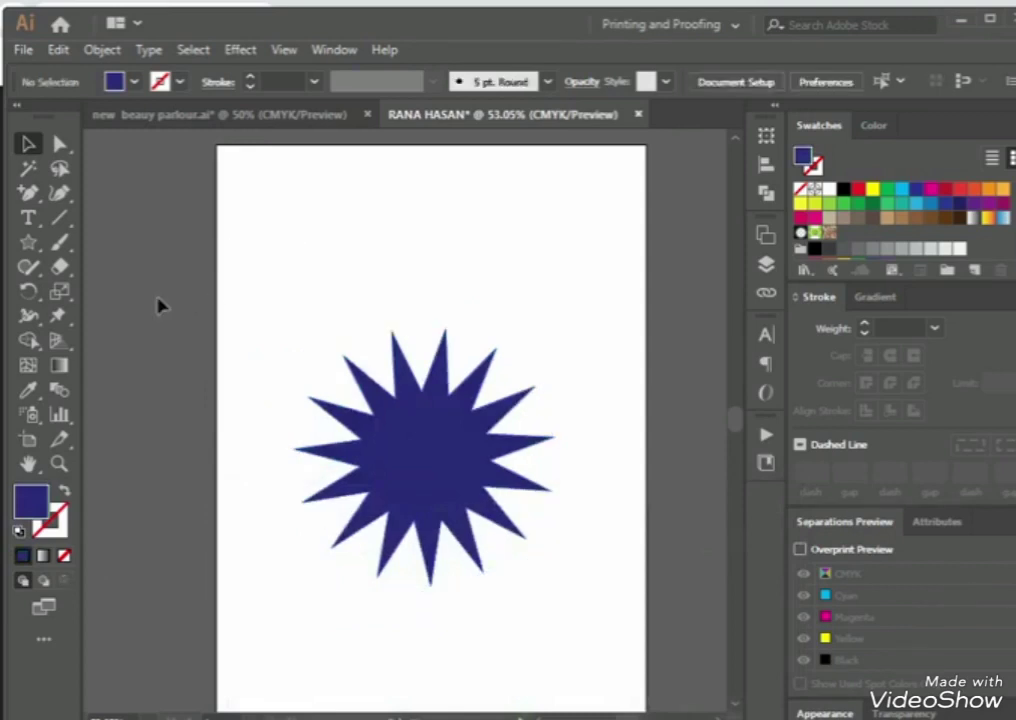